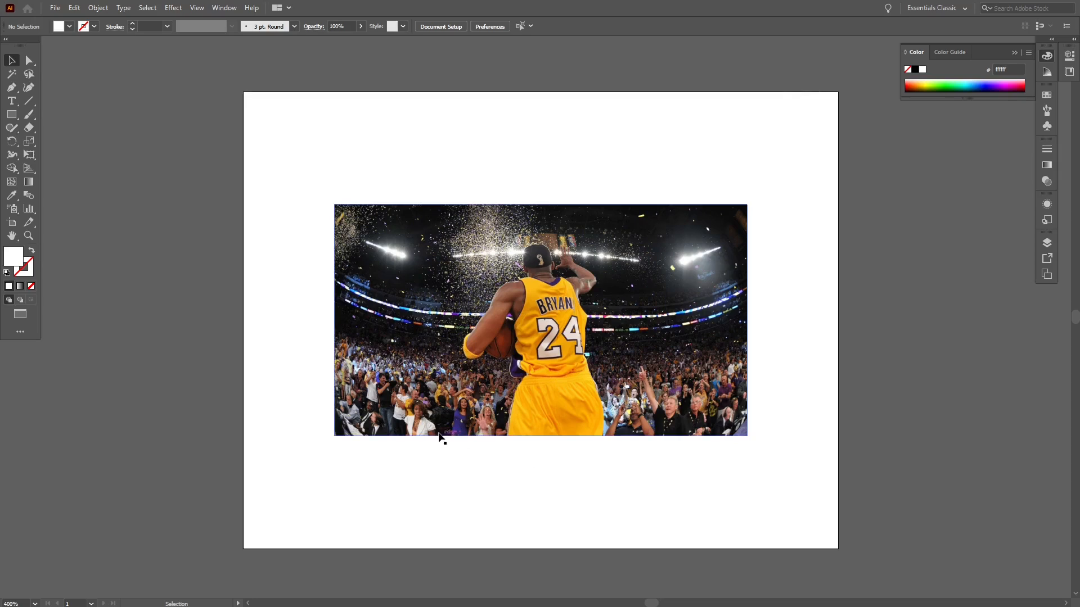
# - Enlarge the basketball photo to about 171 × 96 px and move it to the upper part of the artboard
pyautogui.click(521, 394)
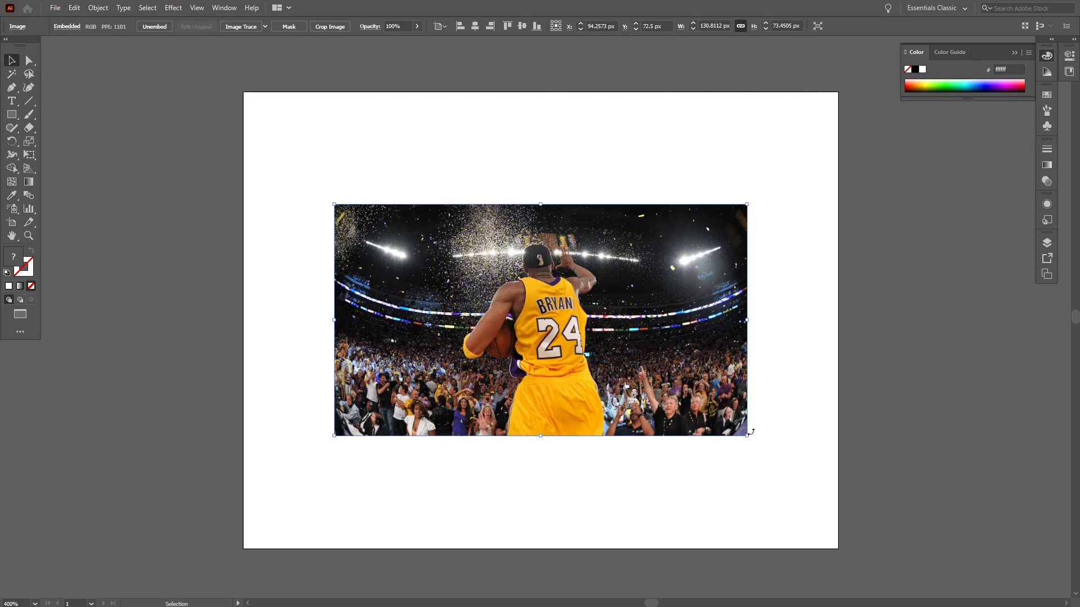
pyautogui.moveTo(745, 437); pyautogui.dragTo(811, 506)
pyautogui.moveTo(335, 471); pyautogui.dragTo(271, 508)
pyautogui.moveTo(460, 470); pyautogui.dragTo(460, 384)
pyautogui.click(446, 471)
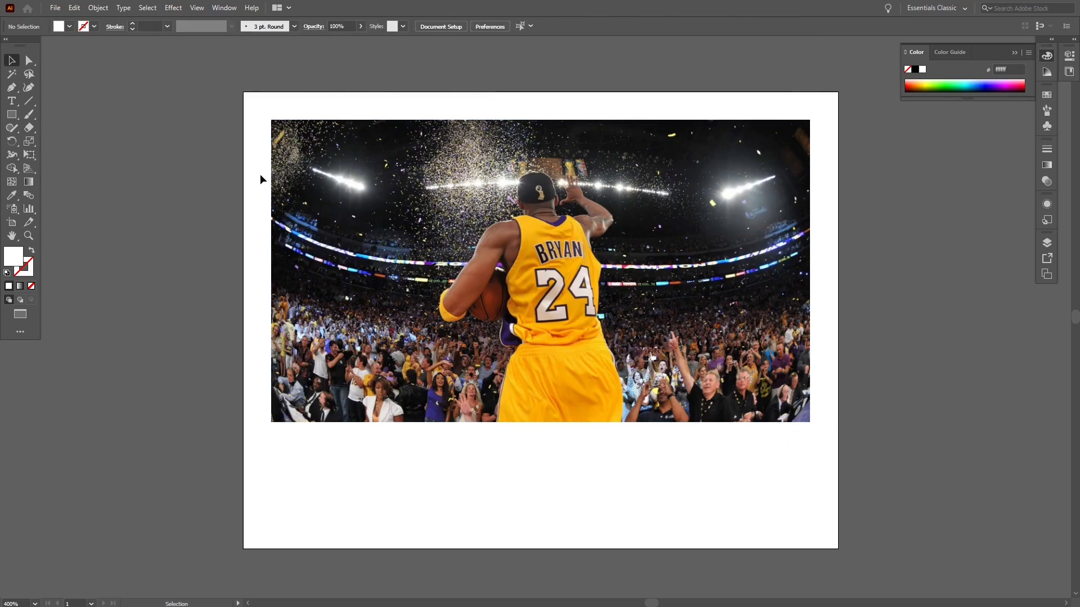
# - Draw a circle about 27 px in diameter in the empty area below the photo with the Ellipse tool
pyautogui.click(13, 119)
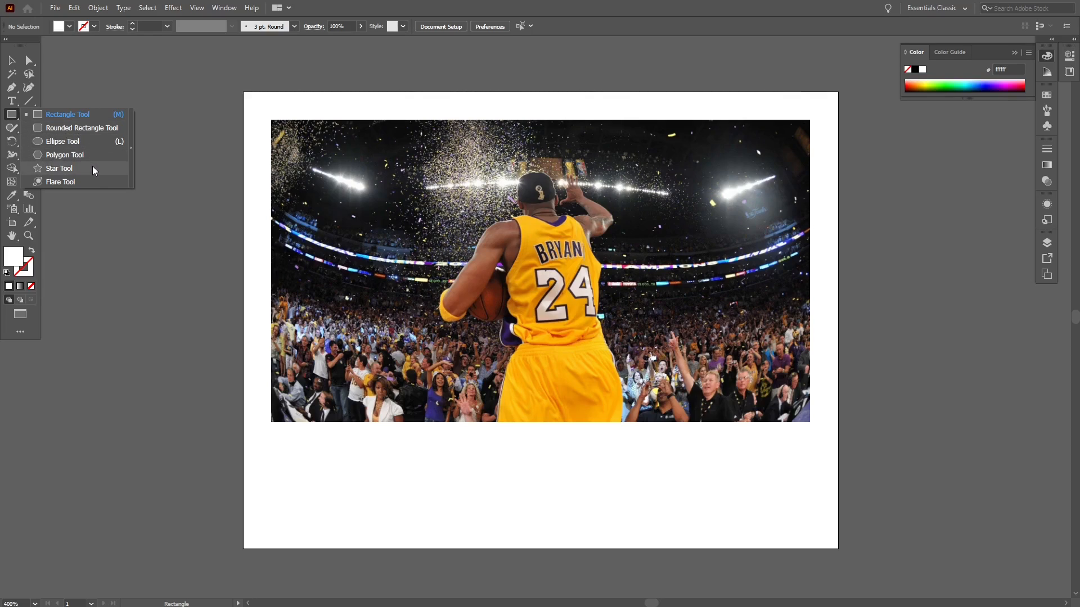
pyautogui.click(132, 148)
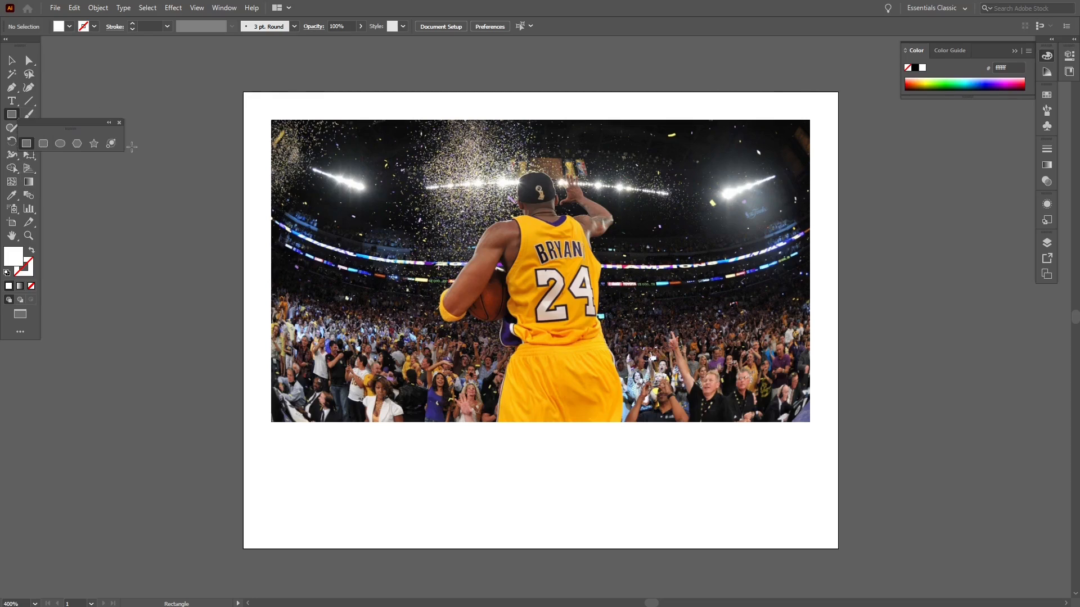
pyautogui.click(119, 122)
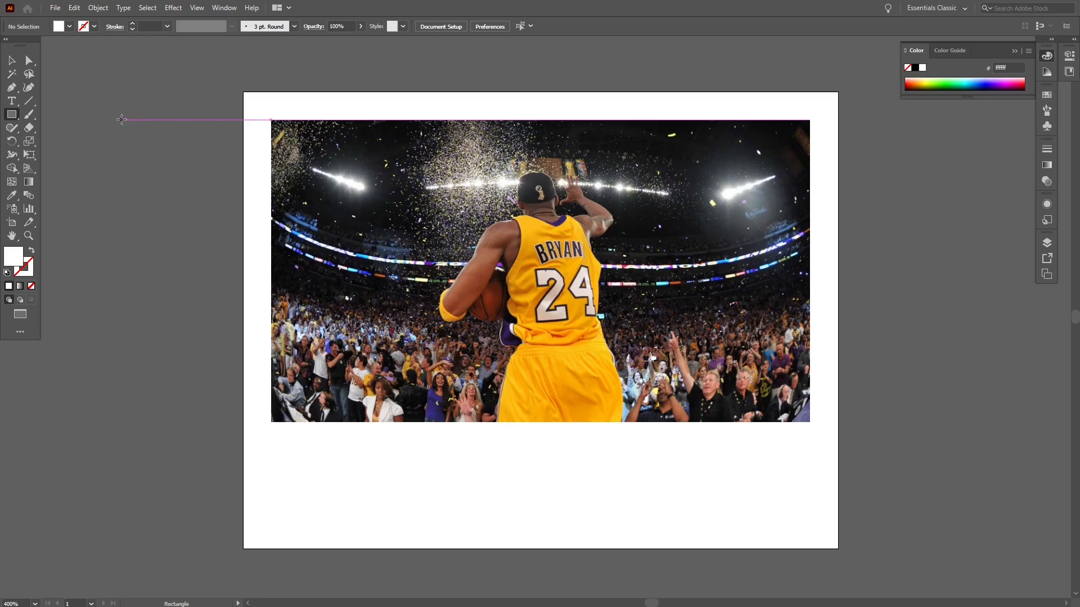
pyautogui.click(12, 115)
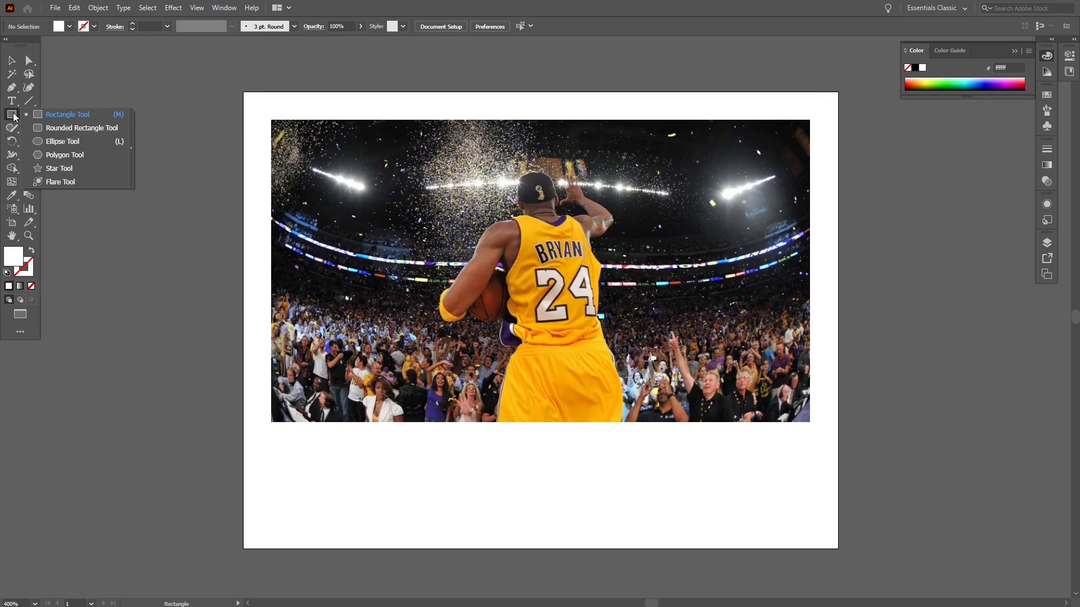
pyautogui.click(87, 142)
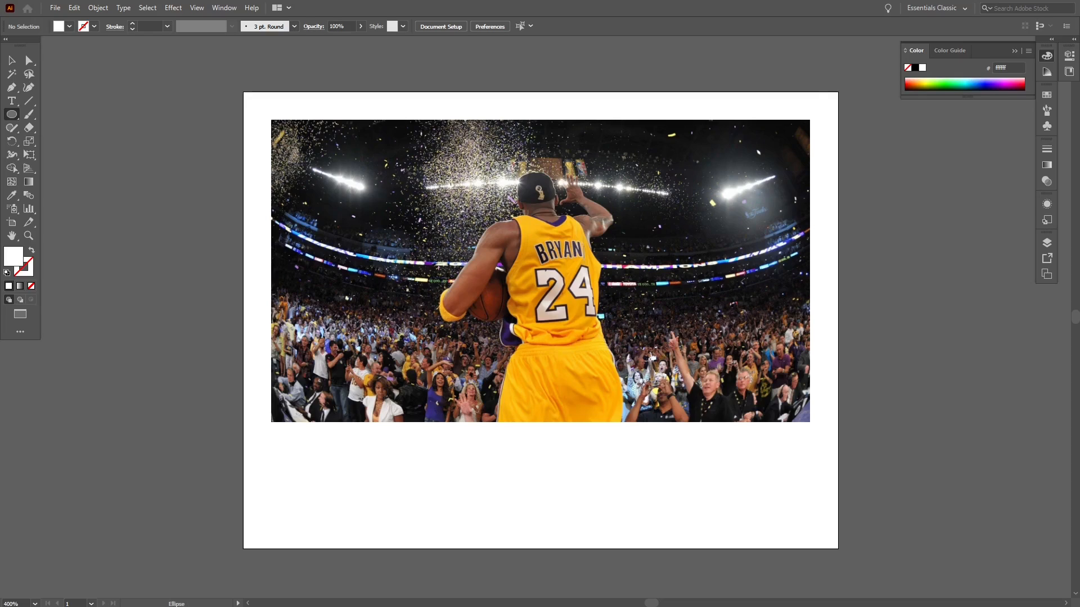
pyautogui.moveTo(433, 446); pyautogui.dragTo(519, 518)
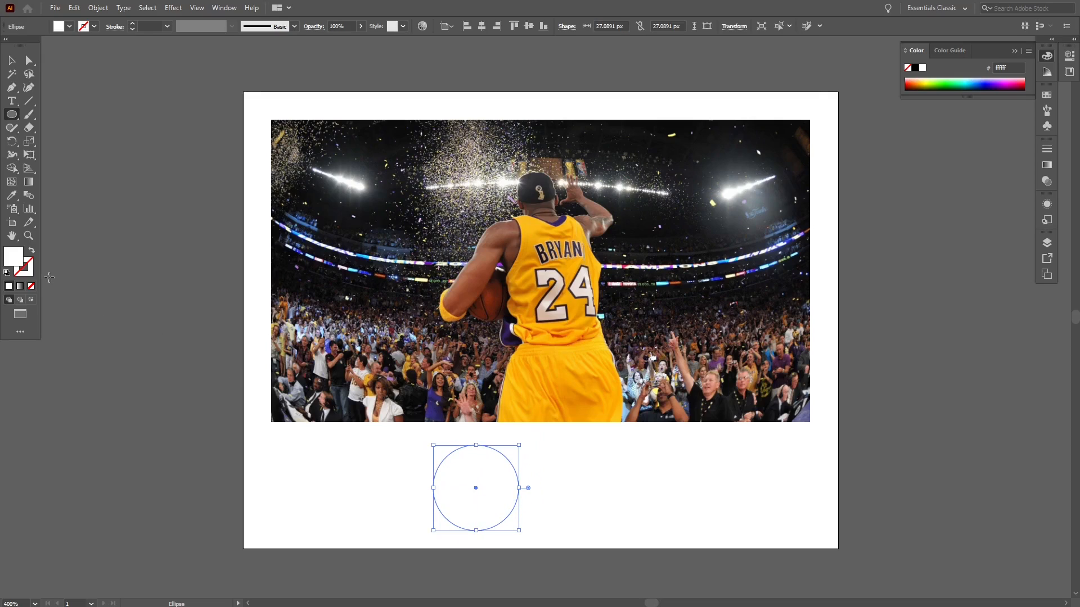
# - Give the circle a purple 7f1dff stroke and deselect it
pyautogui.doubleClick(30, 274)
pyautogui.moveTo(498, 320)
pyautogui.mouseDown()
pyautogui.moveTo(493, 366)
pyautogui.moveTo(534, 278)
pyautogui.moveTo(554, 287)
pyautogui.moveTo(556, 354)
pyautogui.moveTo(573, 256)
pyautogui.moveTo(540, 259)
pyautogui.moveTo(520, 213)
pyautogui.mouseUp()
pyautogui.click(659, 226)
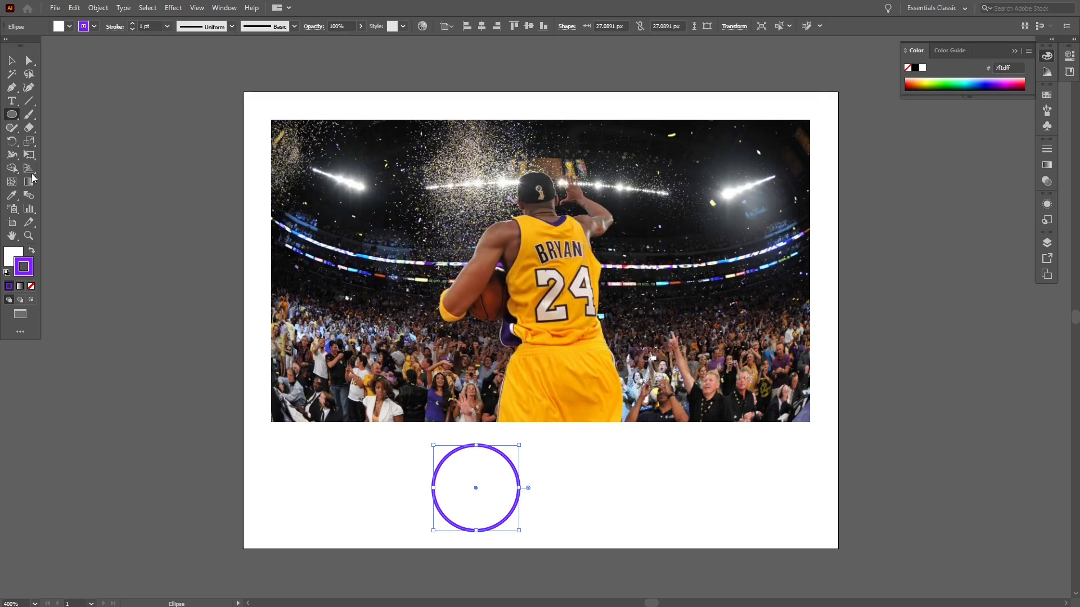
pyautogui.click(591, 482)
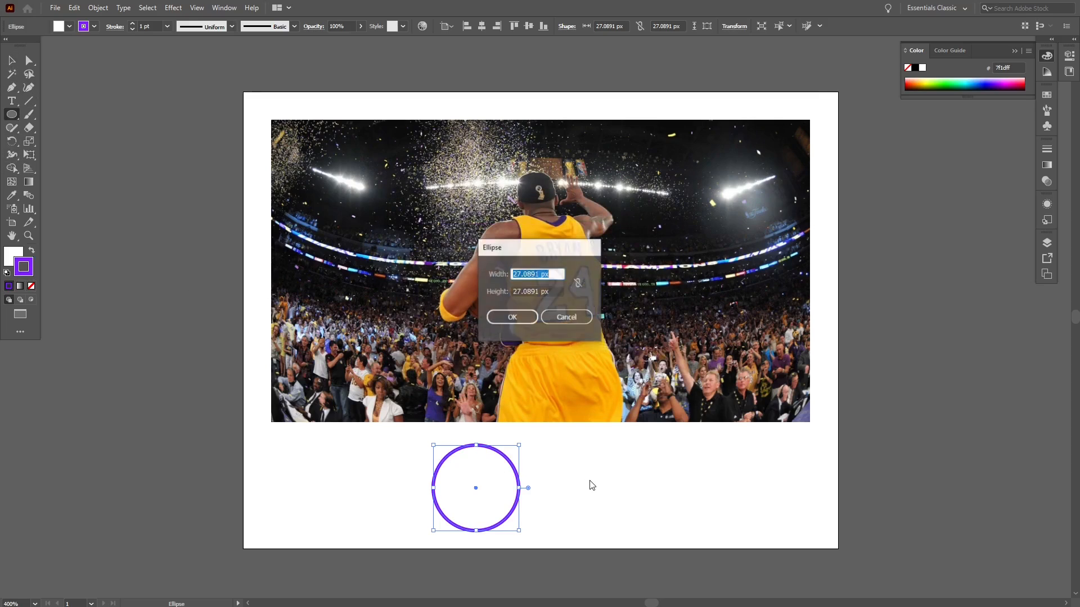
pyautogui.click(567, 317)
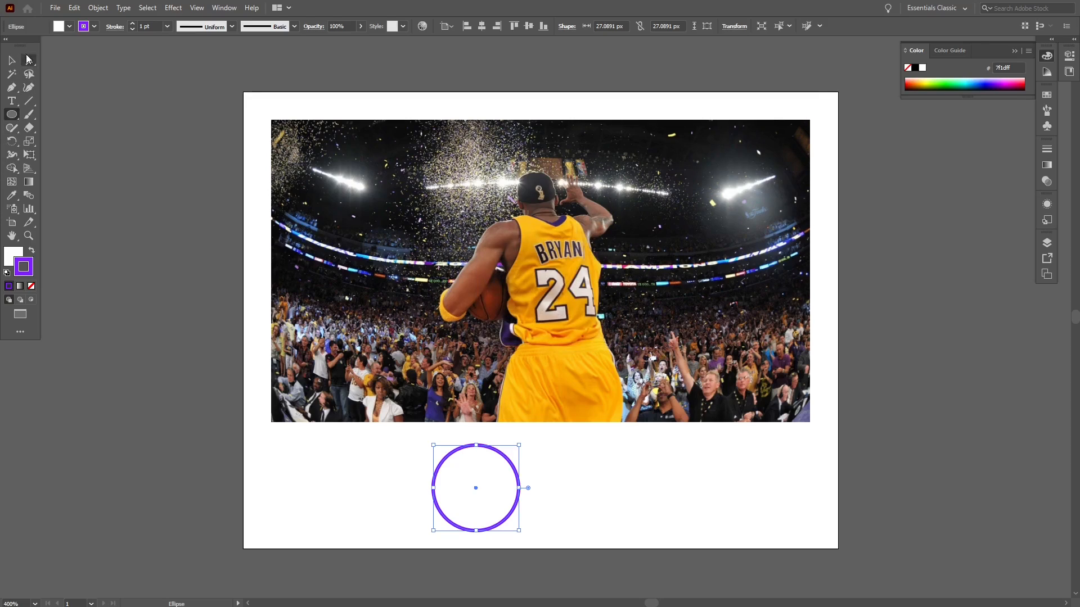
pyautogui.click(9, 62)
pyautogui.click(549, 478)
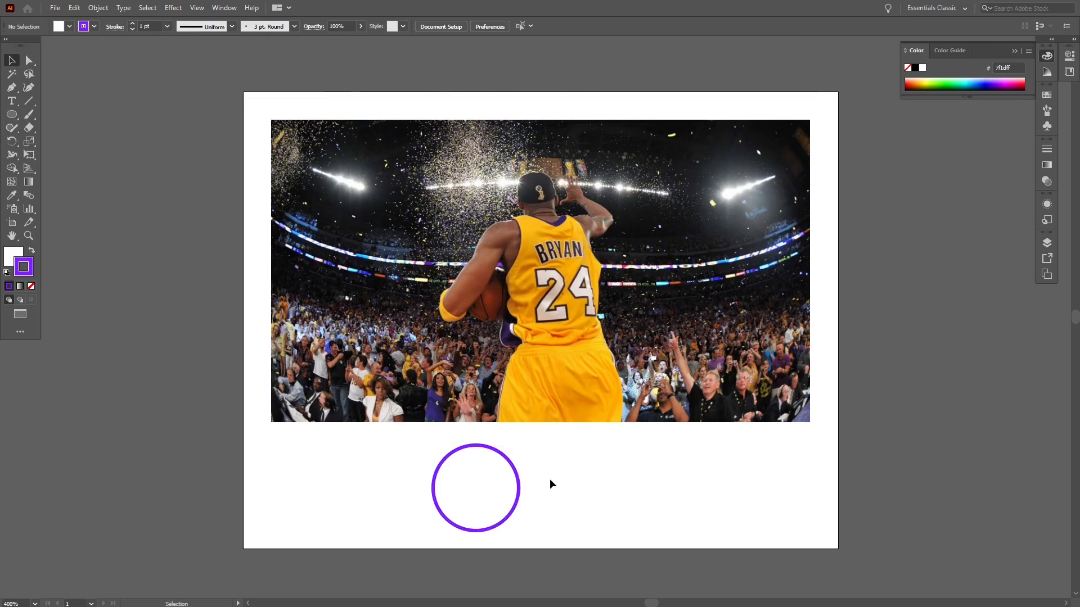
# - Try swapping the circle's fill and stroke colours back and forth
pyautogui.click(487, 513)
pyautogui.click(630, 511)
pyautogui.moveTo(625, 507); pyautogui.dragTo(419, 508)
pyautogui.click(32, 250)
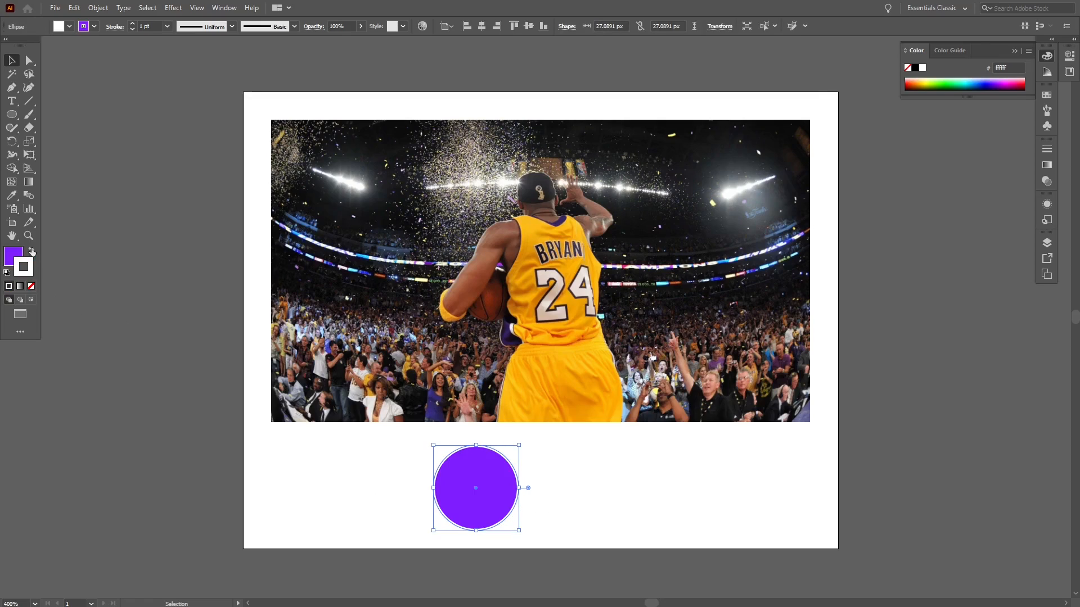
pyautogui.click(618, 528)
pyautogui.click(473, 495)
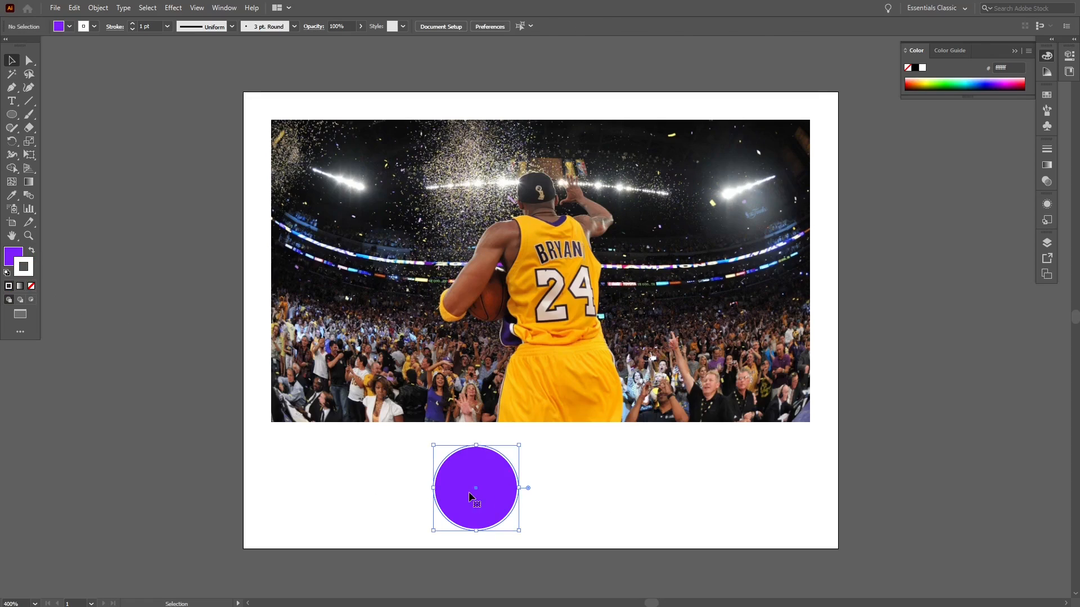
pyautogui.click(32, 251)
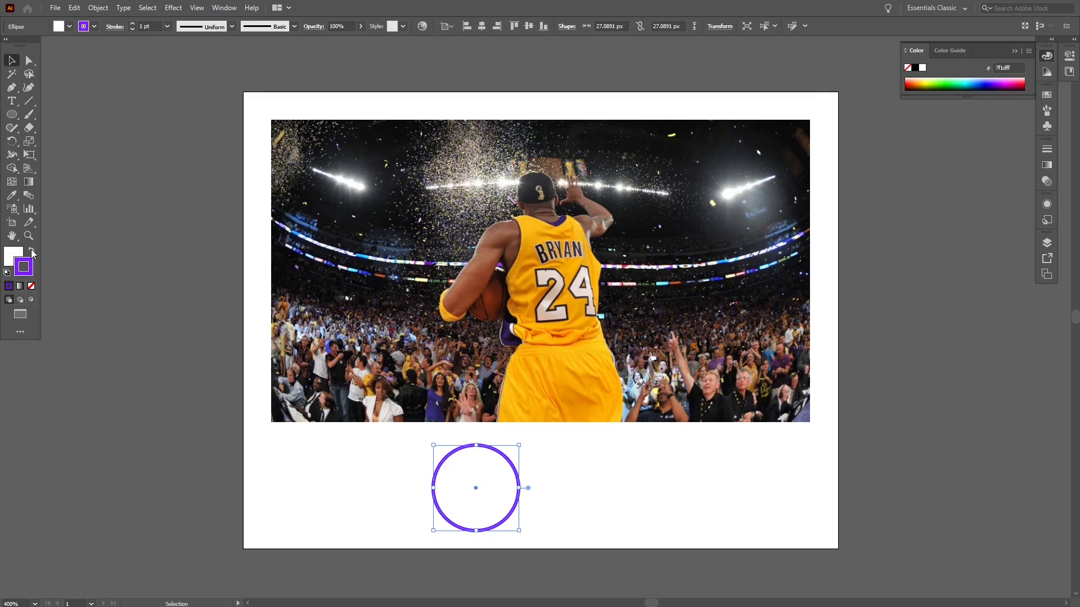
pyautogui.click(32, 251)
pyautogui.click(32, 251)
pyautogui.click(32, 252)
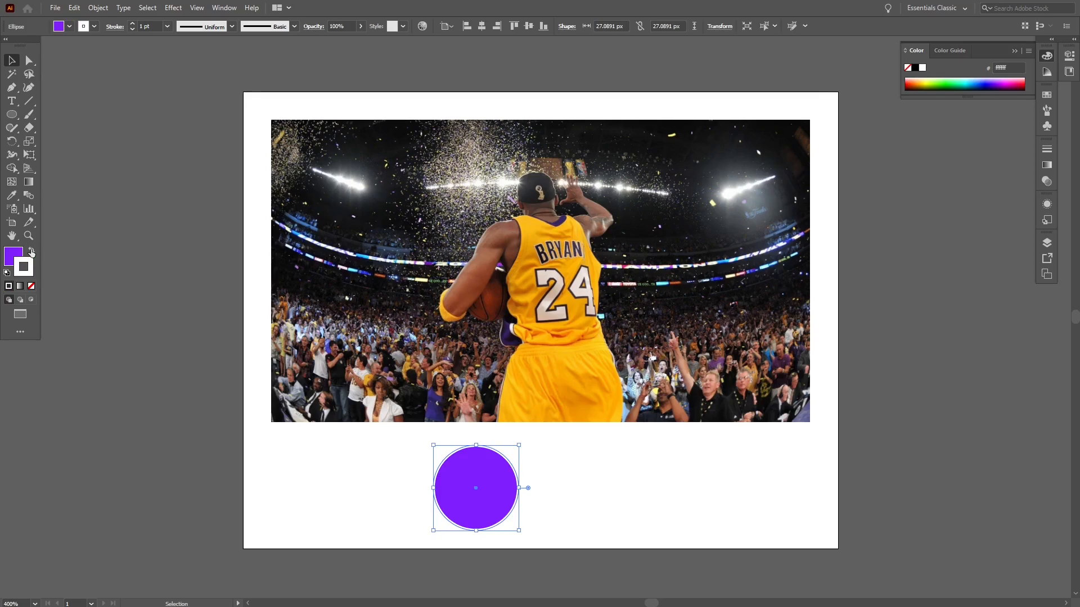
pyautogui.click(630, 515)
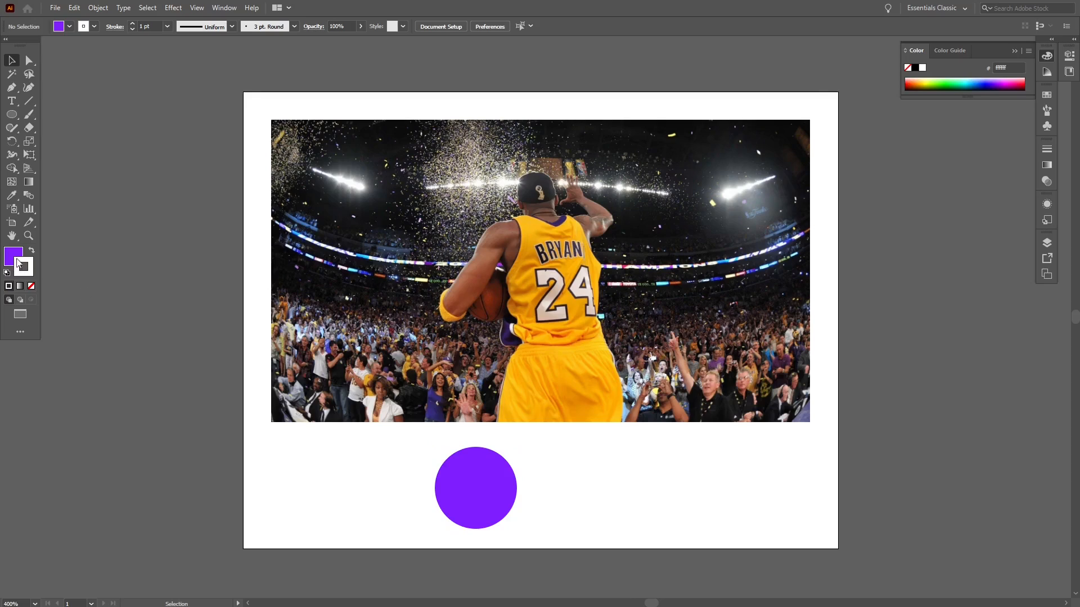
# - Swap the circle's colours back to a purple stroke and set its fill to none
pyautogui.click(451, 483)
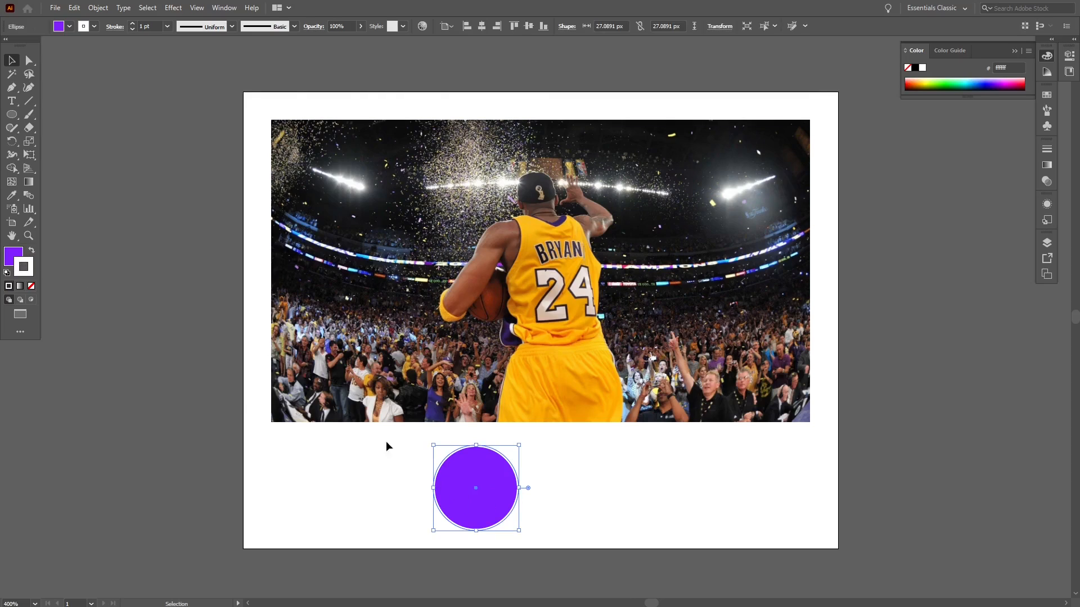
pyautogui.click(31, 252)
pyautogui.click(33, 287)
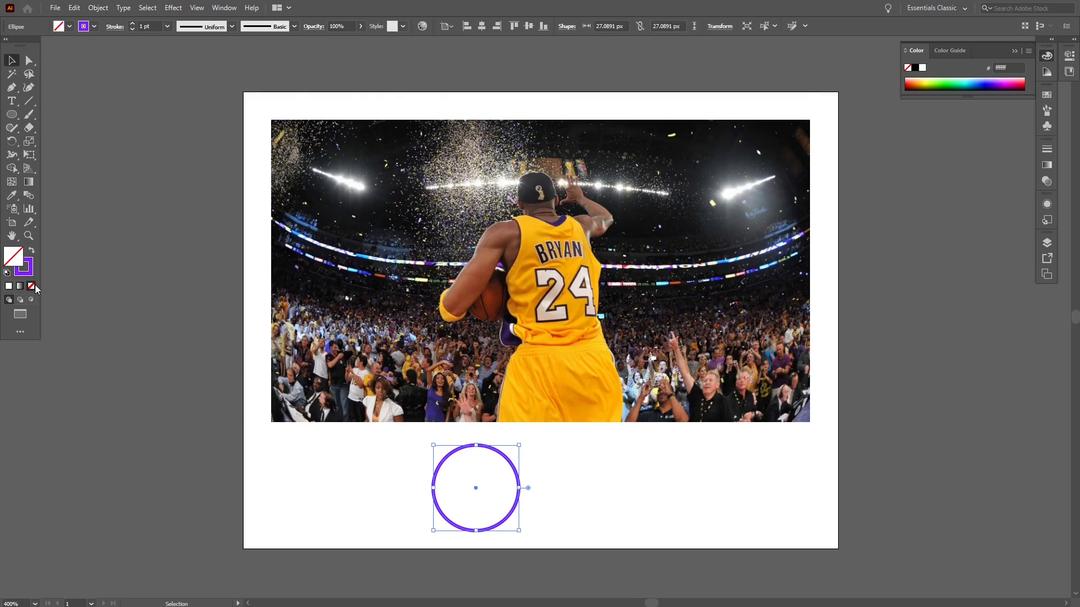
pyautogui.click(338, 460)
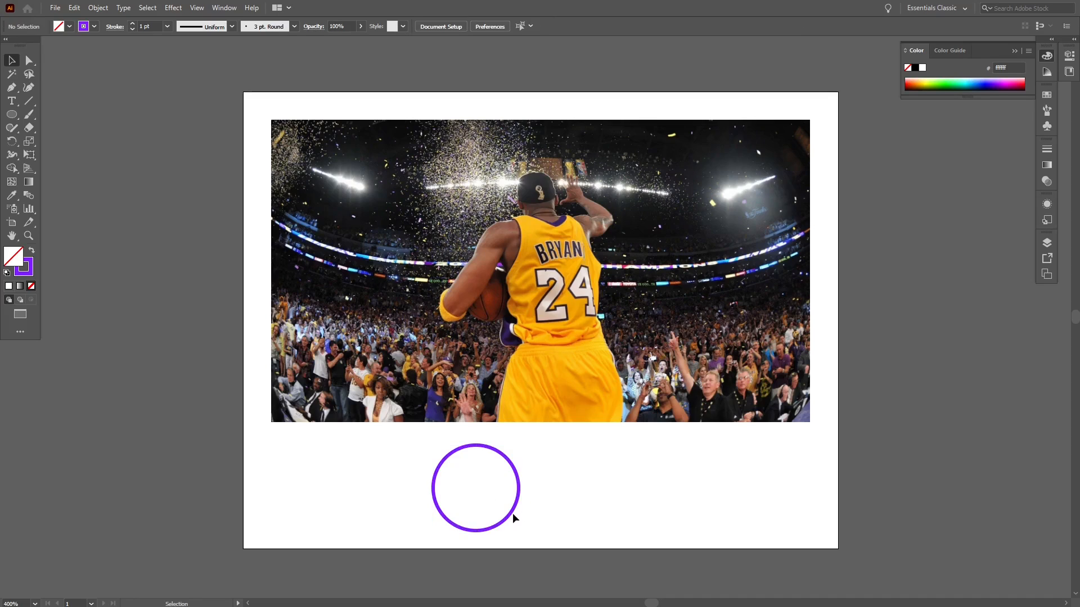
# - Move the circle over the number 24 on the player's jersey and enlarge it to about 38 px
pyautogui.moveTo(512, 513); pyautogui.dragTo(605, 323)
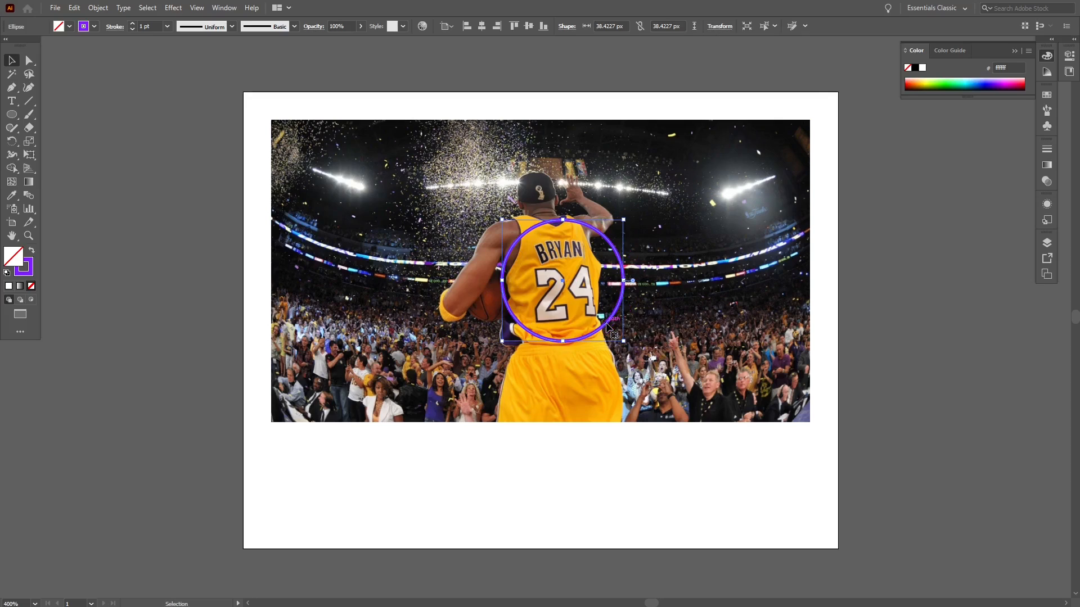
pyautogui.click(604, 512)
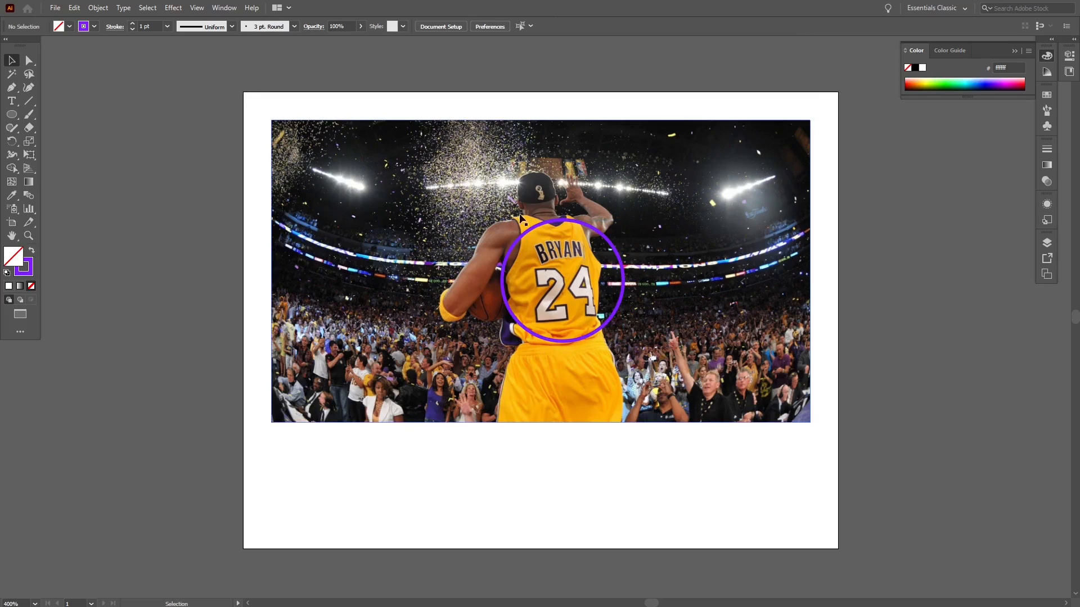
pyautogui.click(506, 261)
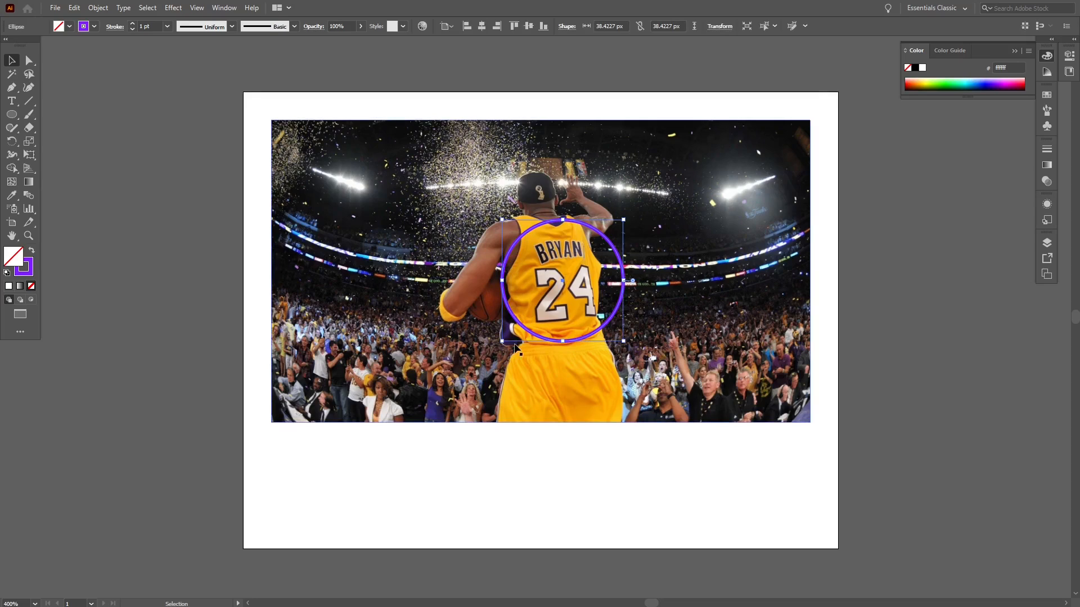
pyautogui.keyDown('shift'); pyautogui.click(726, 143); pyautogui.keyUp('shift')
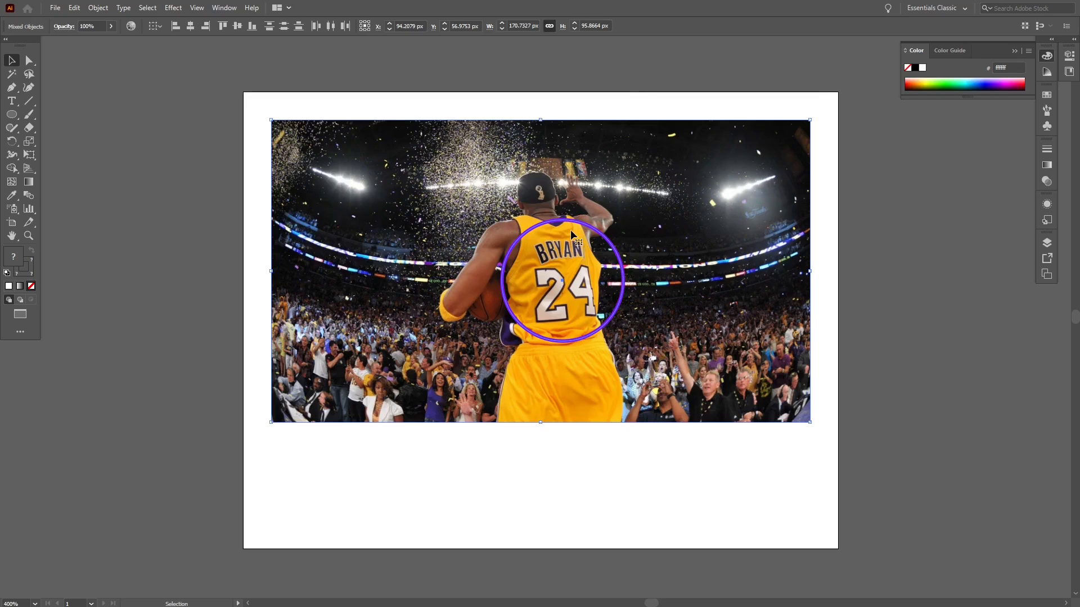
pyautogui.click(596, 454)
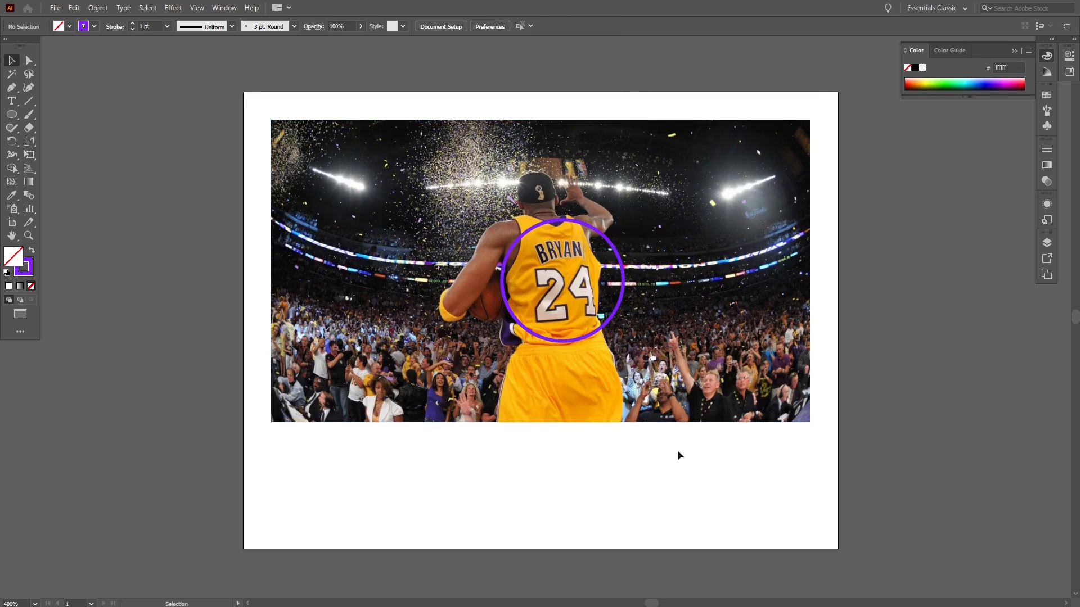
# - Select the circle and the photo together and make a clipping mask from them
pyautogui.moveTo(824, 458); pyautogui.dragTo(248, 104)
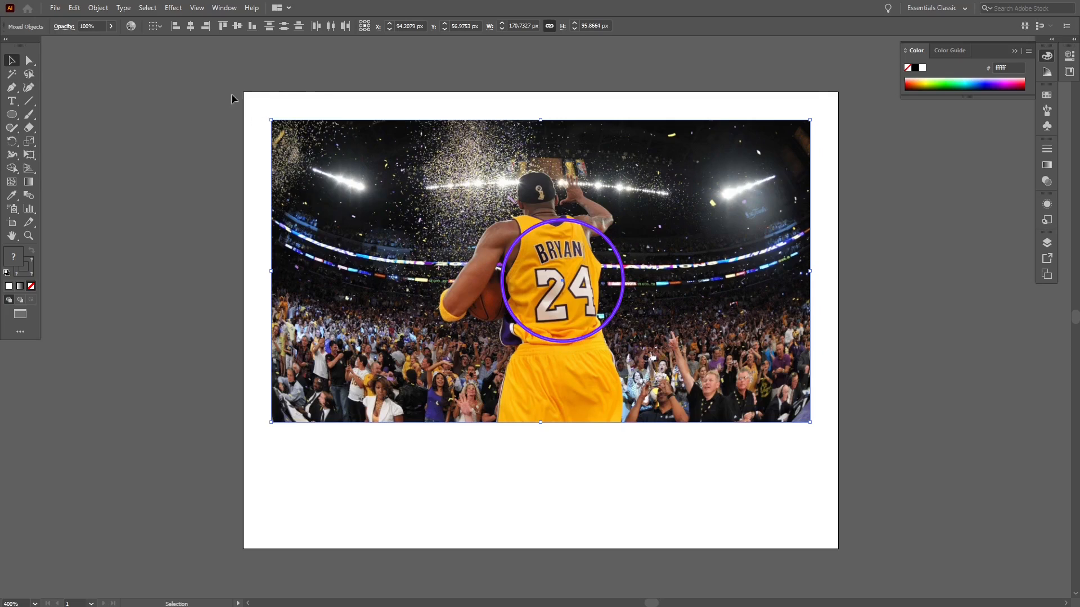
pyautogui.click(149, 8)
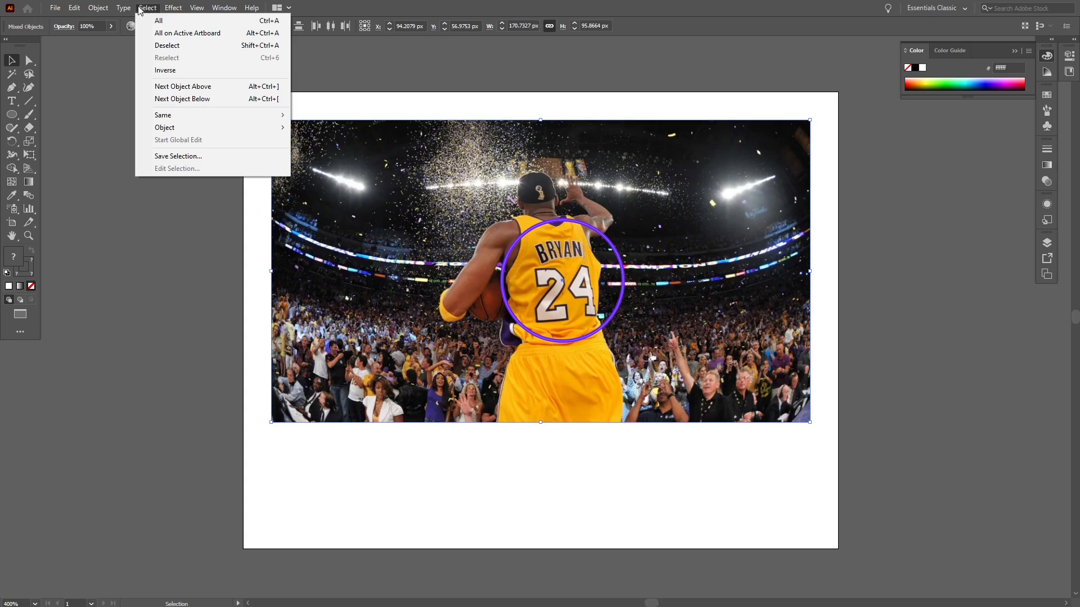
pyautogui.moveTo(96, 10)
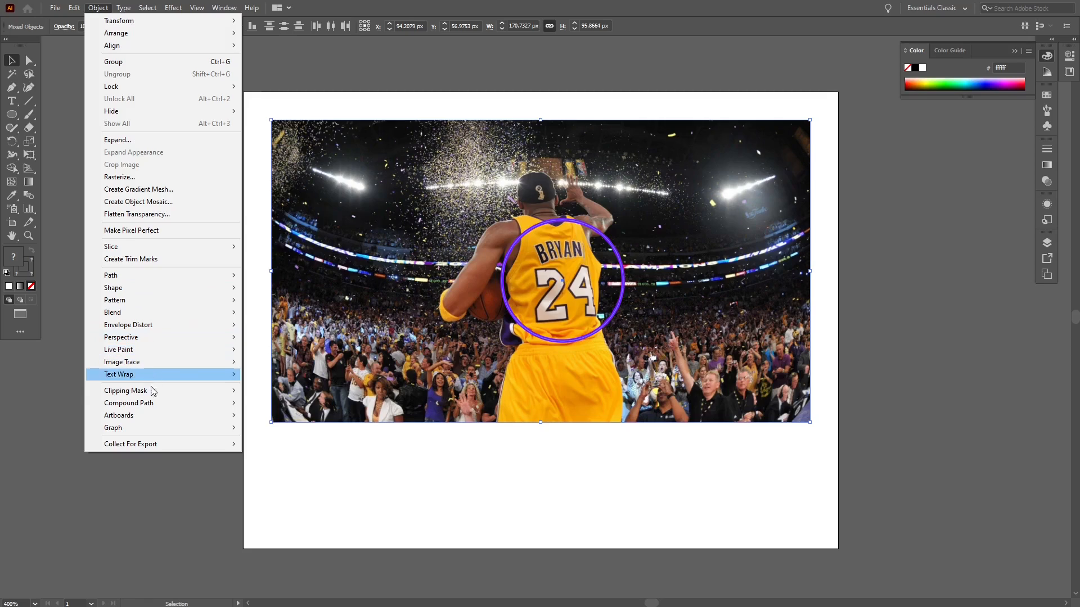
pyautogui.moveTo(156, 393)
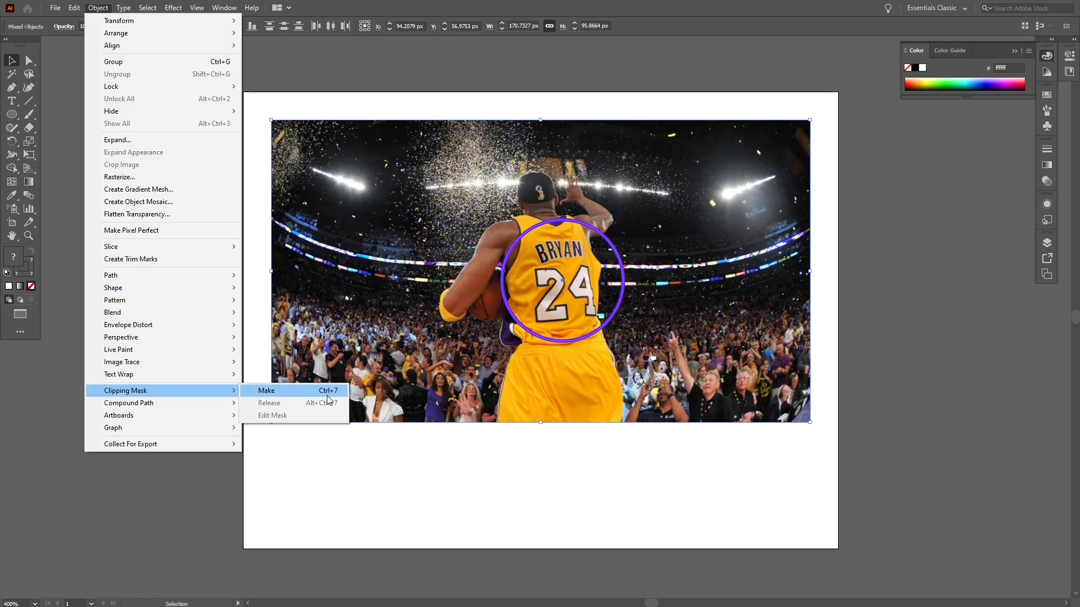
pyautogui.click(284, 392)
pyautogui.click(438, 395)
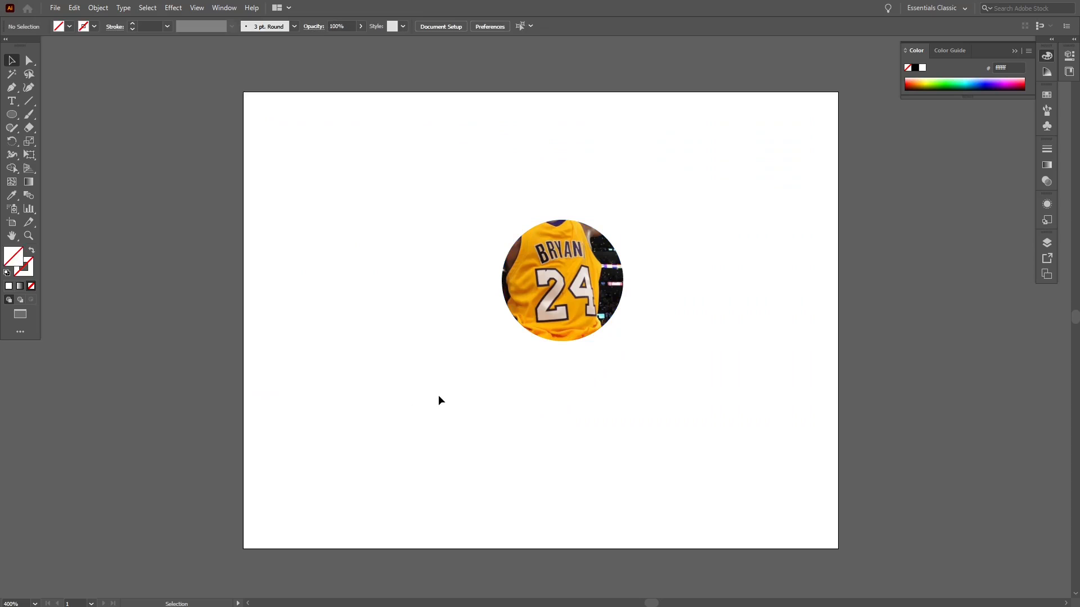
# - Move the clipped circular image around the artboard as one object
pyautogui.click(438, 395)
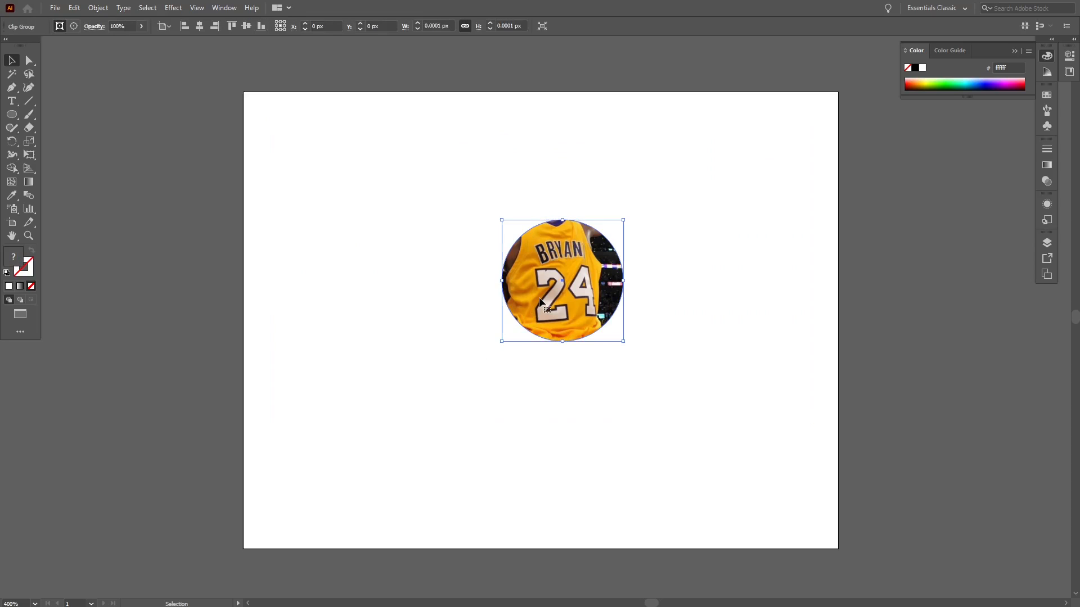
pyautogui.click(477, 421)
pyautogui.moveTo(553, 297); pyautogui.dragTo(519, 314)
pyautogui.click(477, 412)
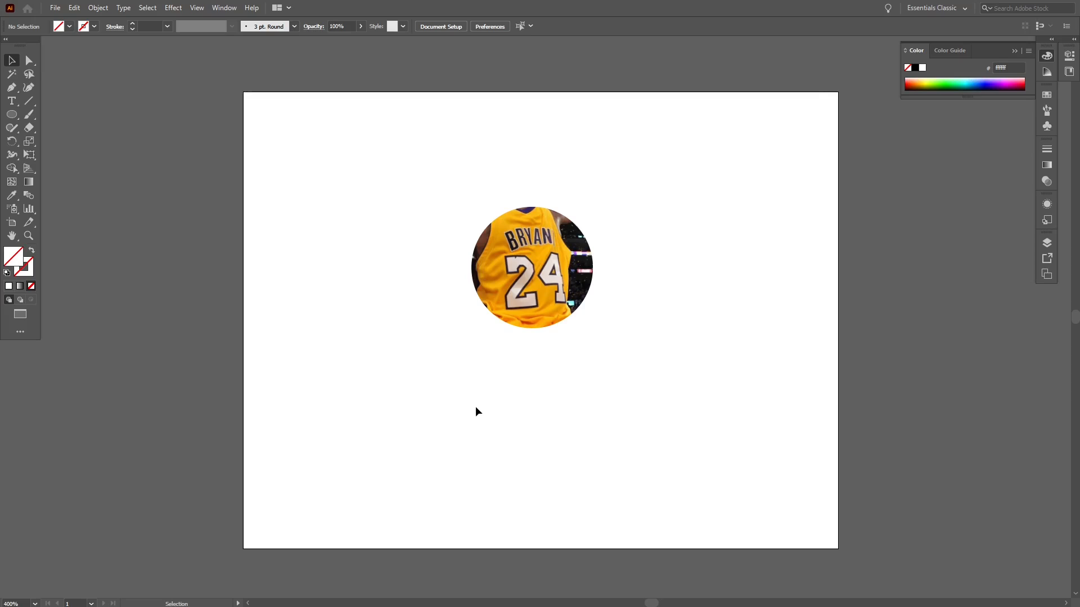
# - Undo the moves of the clipped image and the clipping mask, and clear the selection
pyautogui.hotkey('ctrl', 'z')
pyautogui.hotkey('ctrl', 'z')
pyautogui.hotkey('ctrl', 'z')
pyautogui.hotkey('ctrl', 'z')
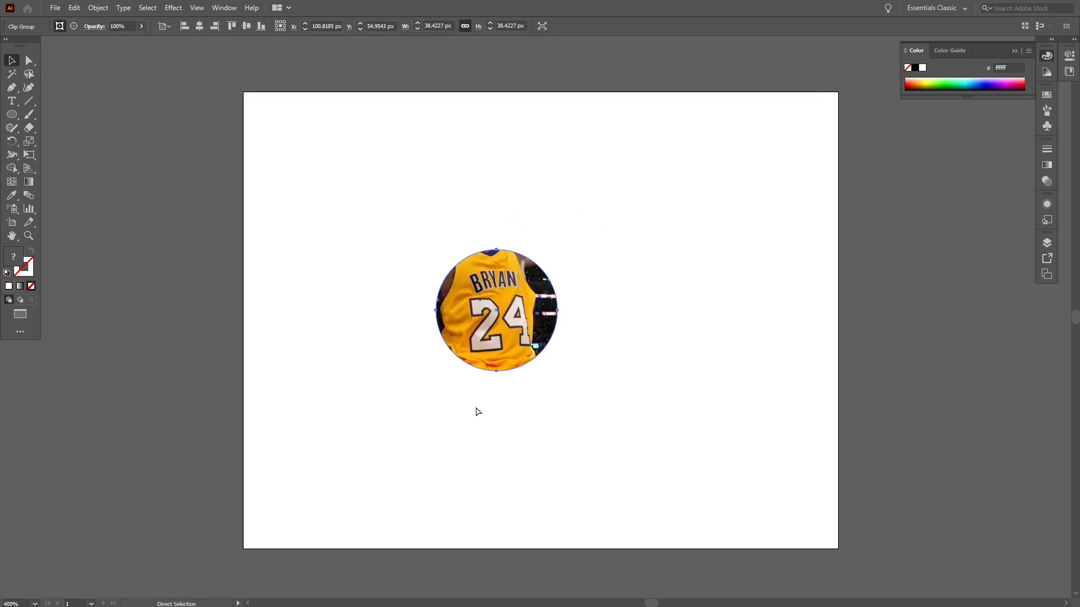
pyautogui.hotkey('ctrl', 'z')
pyautogui.click(513, 504)
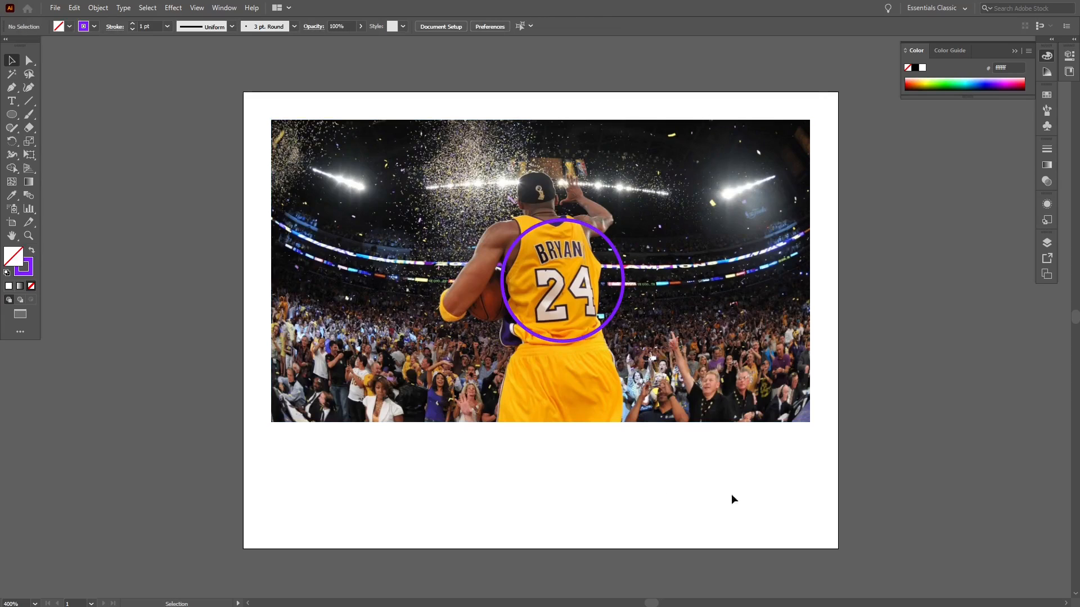
# - Select the circle together with the photo, make a clipping mask from them and clear the selection
pyautogui.click(595, 334)
pyautogui.click(595, 334)
pyautogui.keyDown('shift'); pyautogui.click(734, 367); pyautogui.keyUp('shift')
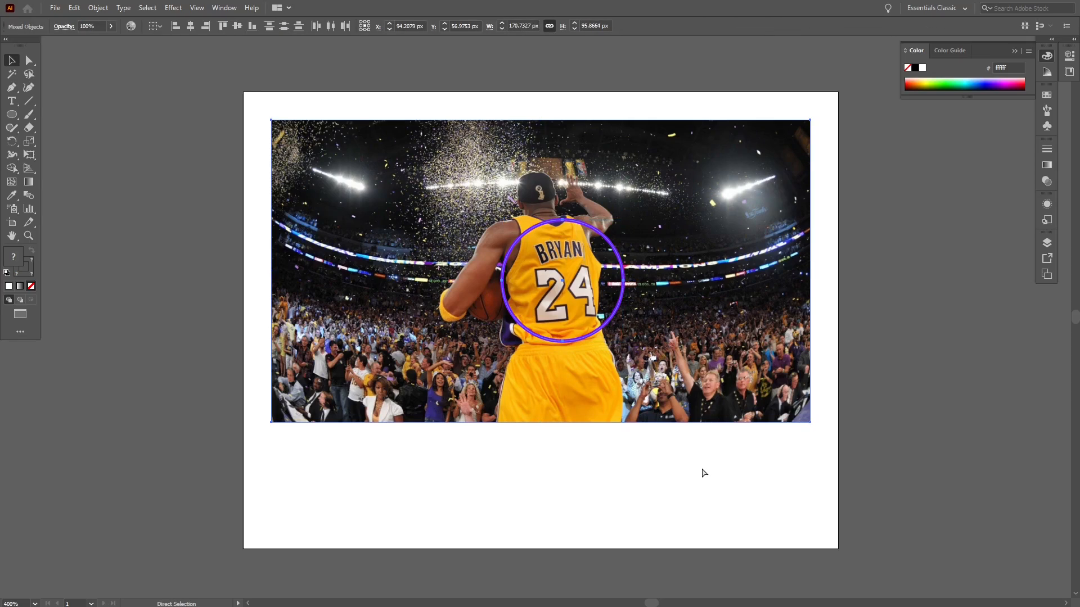
pyautogui.hotkey('ctrl', '7')
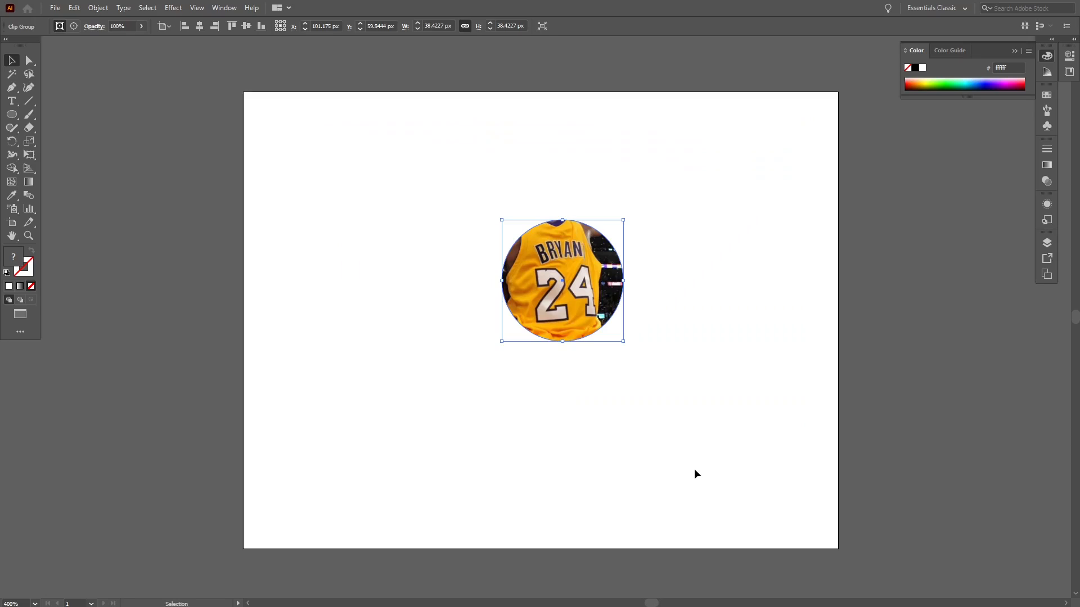
pyautogui.click(695, 474)
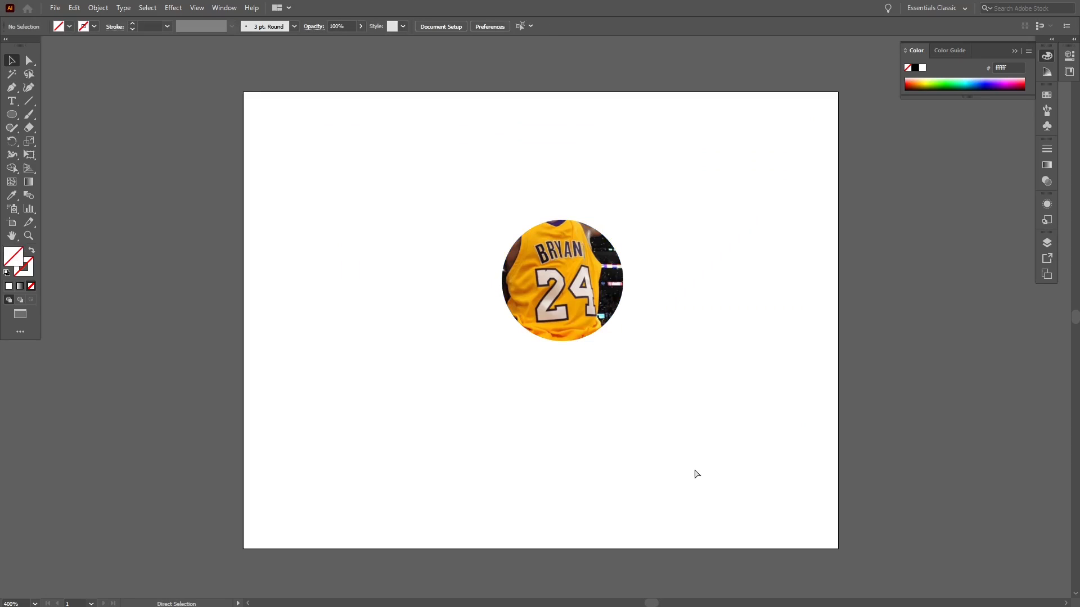
# - Undo the circular clipping mask and delete the circle from the photo
pyautogui.hotkey('ctrl', 'z')
pyautogui.click(695, 473)
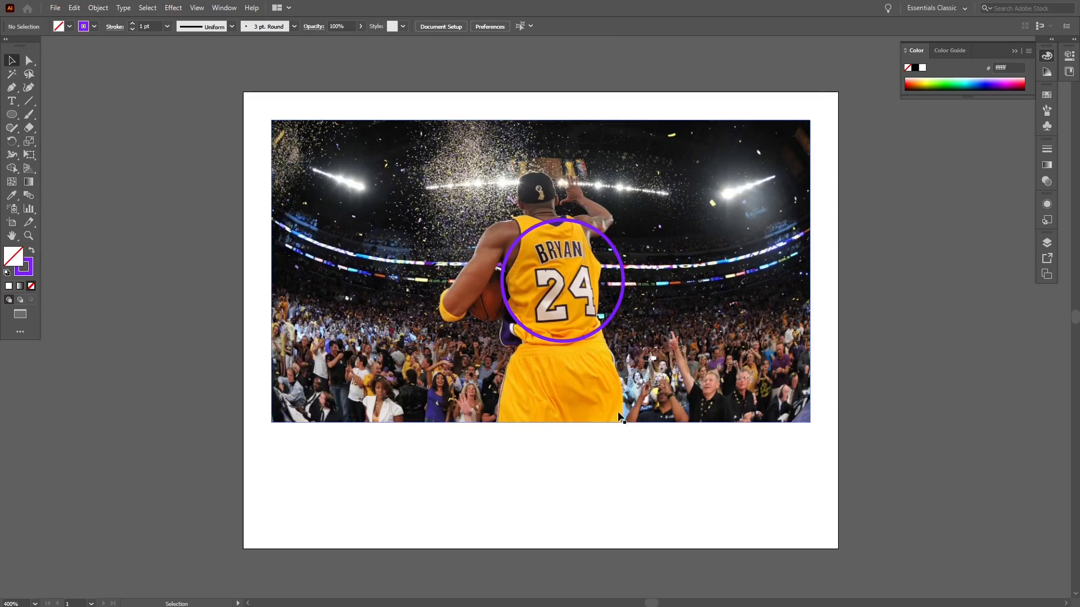
pyautogui.click(572, 339)
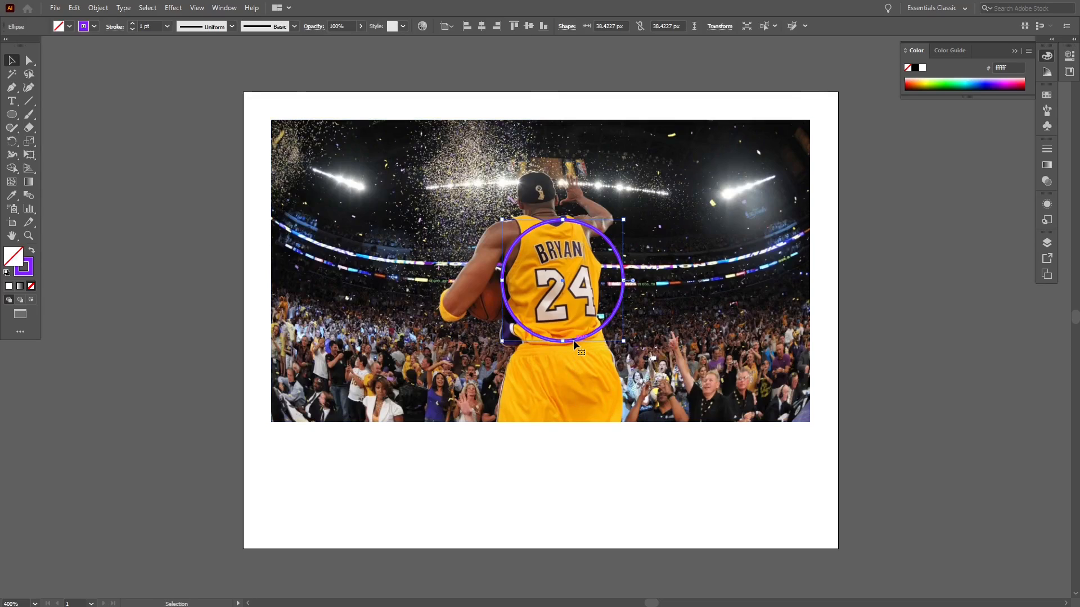
pyautogui.press('Delete')
# - Draw a five-pointed star about 33 px wide and 31 px high over the photo's lower edge with the Star tool
pyautogui.click(11, 114)
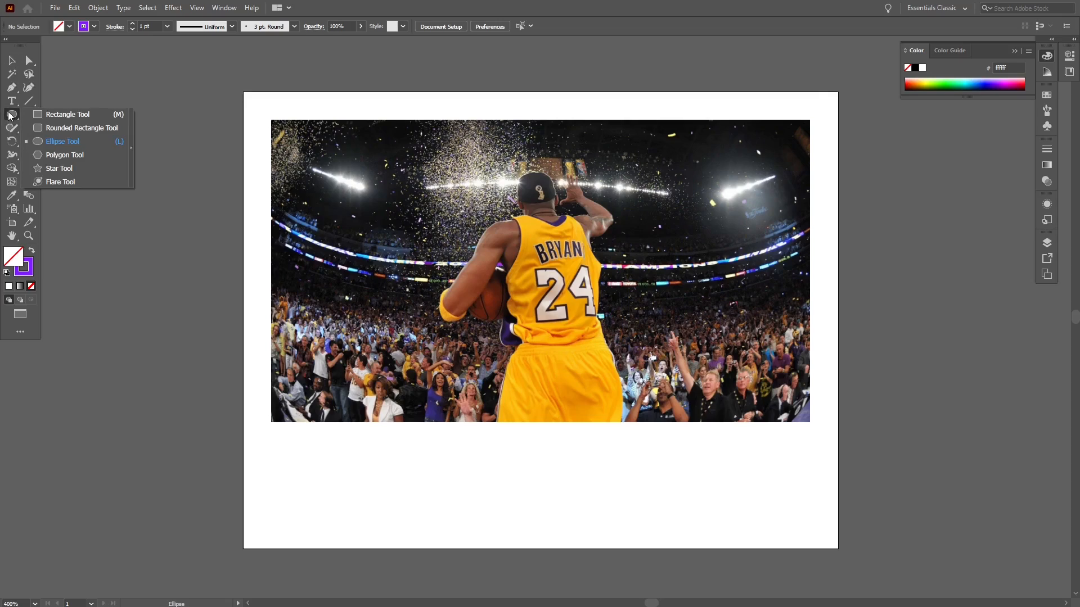
pyautogui.click(59, 169)
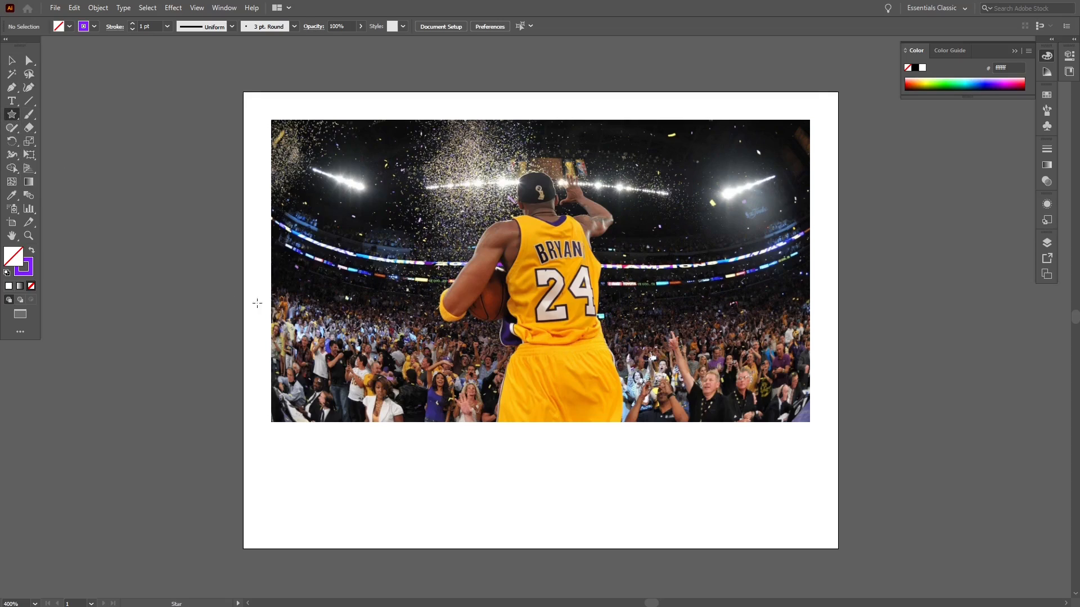
pyautogui.moveTo(538, 460); pyautogui.dragTo(569, 505)
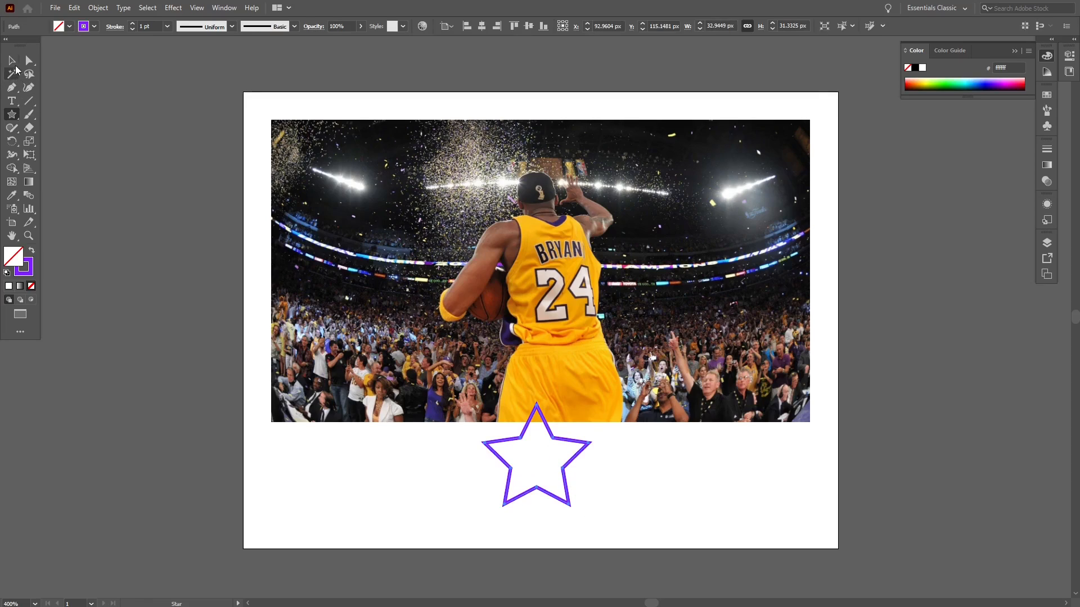
# - Move the star over the player's jersey, enlarge it to about 56 by 54 px and centre it on the name and number
pyautogui.click(12, 61)
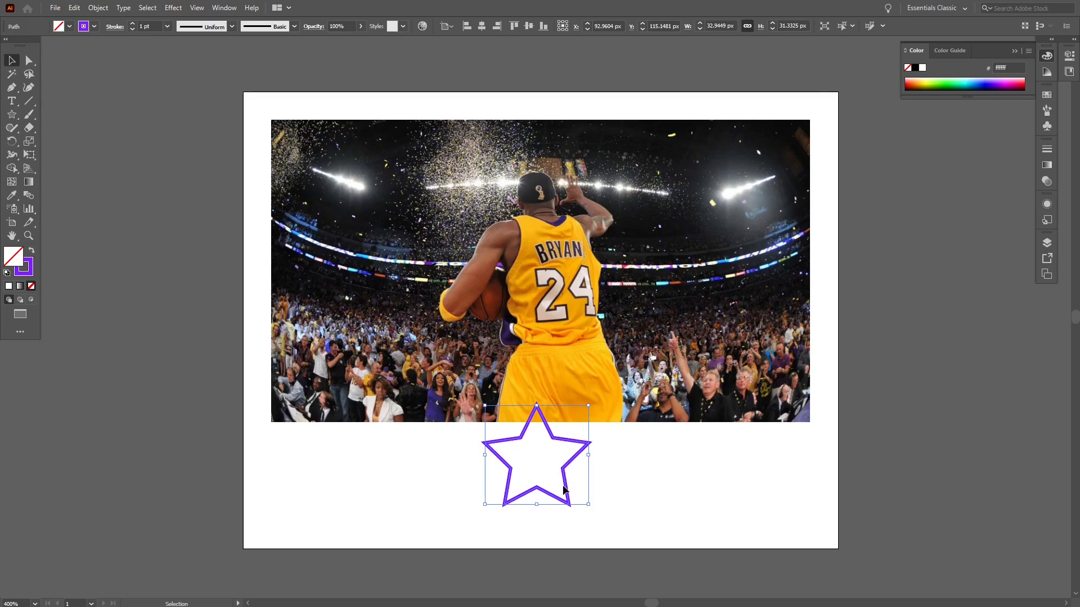
pyautogui.moveTo(564, 489); pyautogui.dragTo(596, 307)
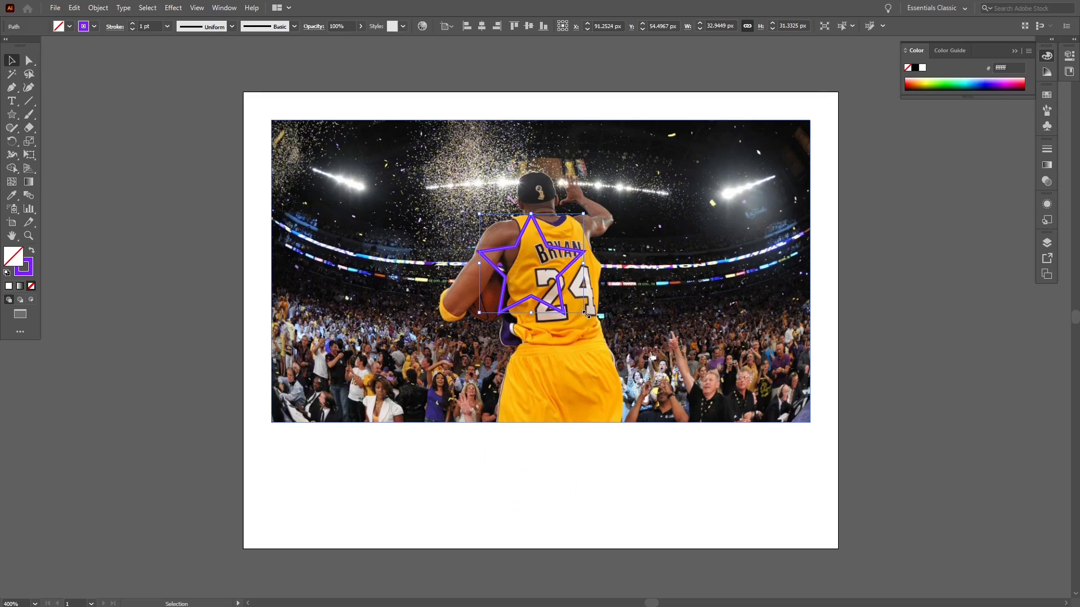
pyautogui.moveTo(585, 314); pyautogui.dragTo(658, 384)
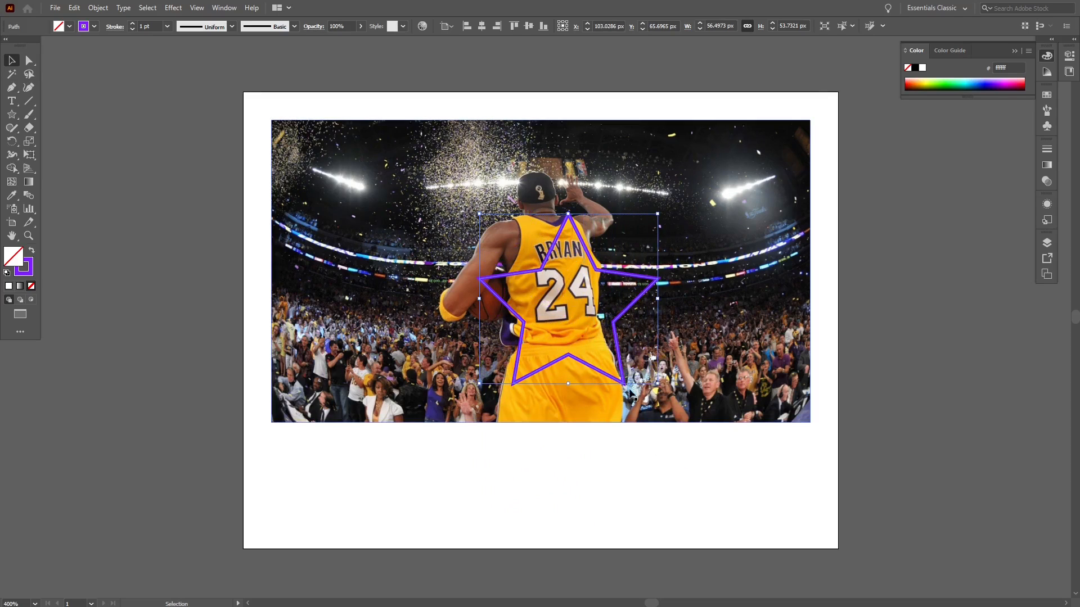
pyautogui.moveTo(619, 353)
pyautogui.mouseDown()
pyautogui.moveTo(616, 321)
pyautogui.moveTo(613, 333)
pyautogui.mouseUp()
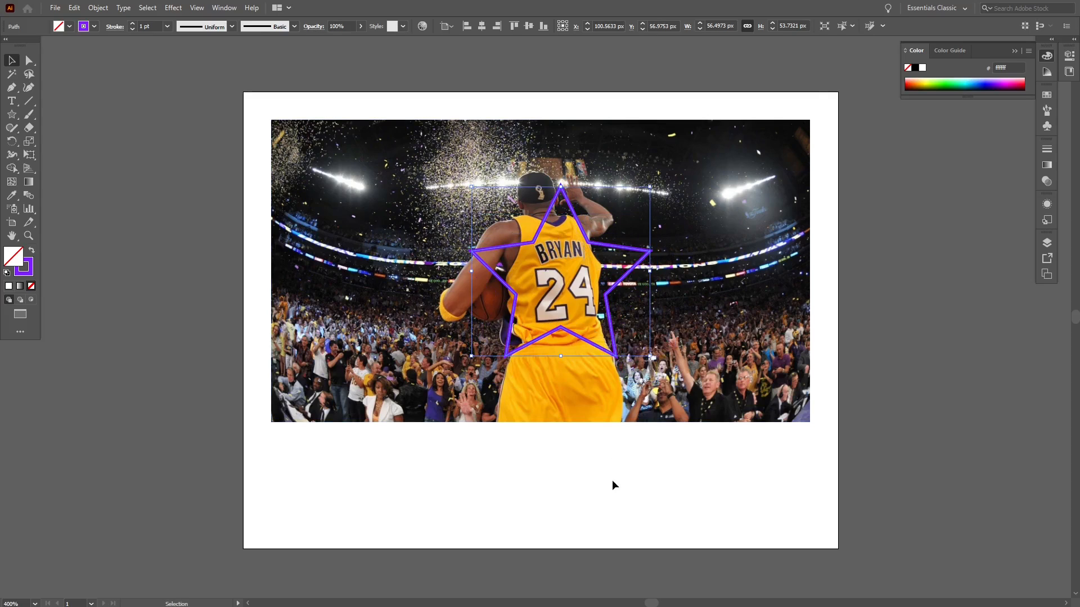
# - Select the star and the photo together, make a clipping mask from them and clear the selection
pyautogui.moveTo(708, 471); pyautogui.dragTo(426, 187)
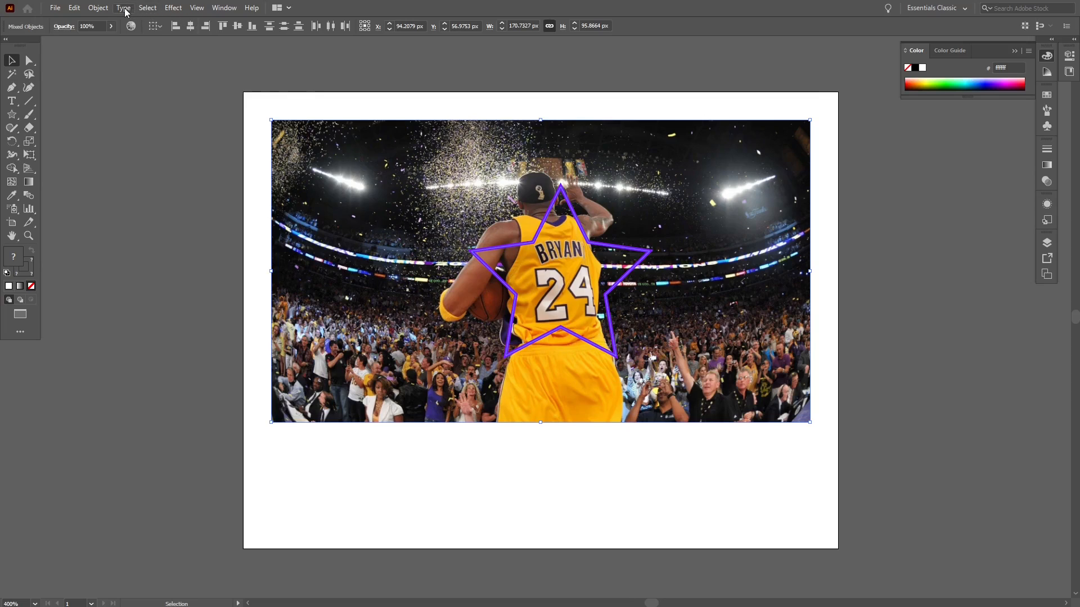
pyautogui.click(99, 8)
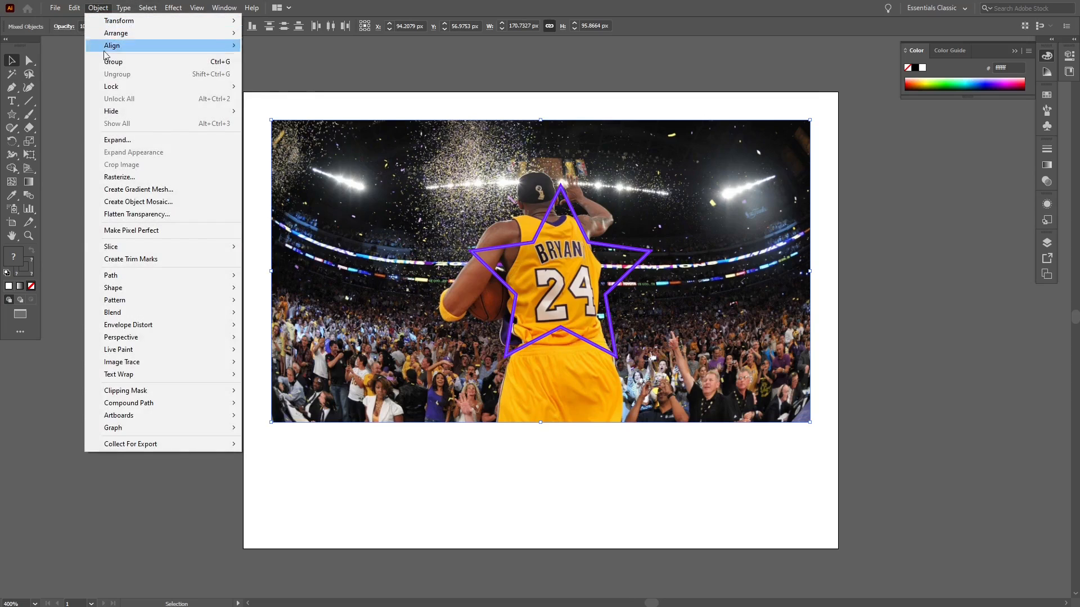
pyautogui.moveTo(147, 397)
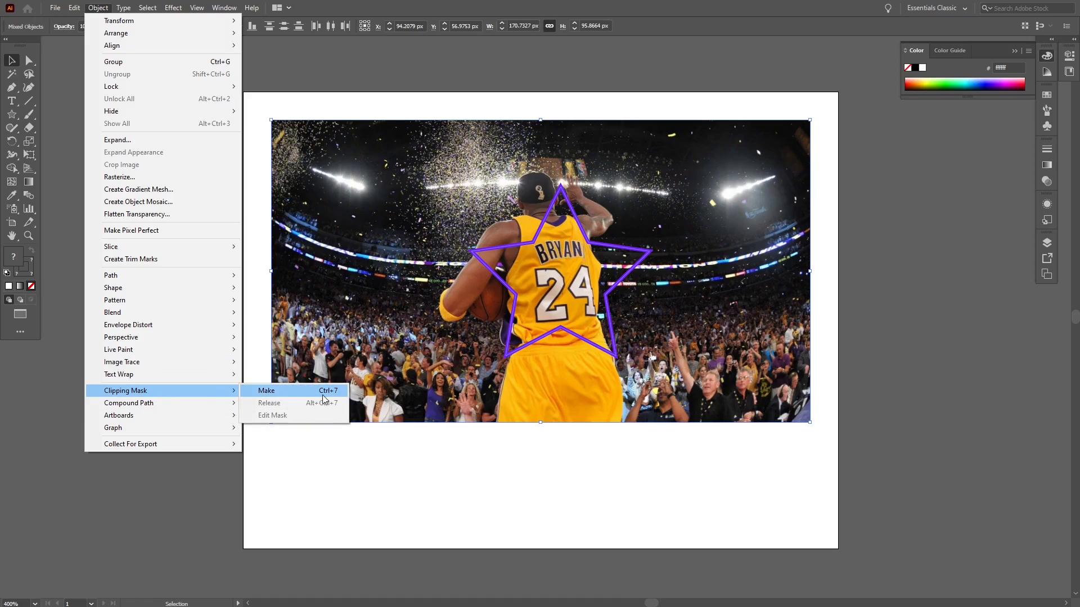
pyautogui.click(249, 392)
pyautogui.click(417, 418)
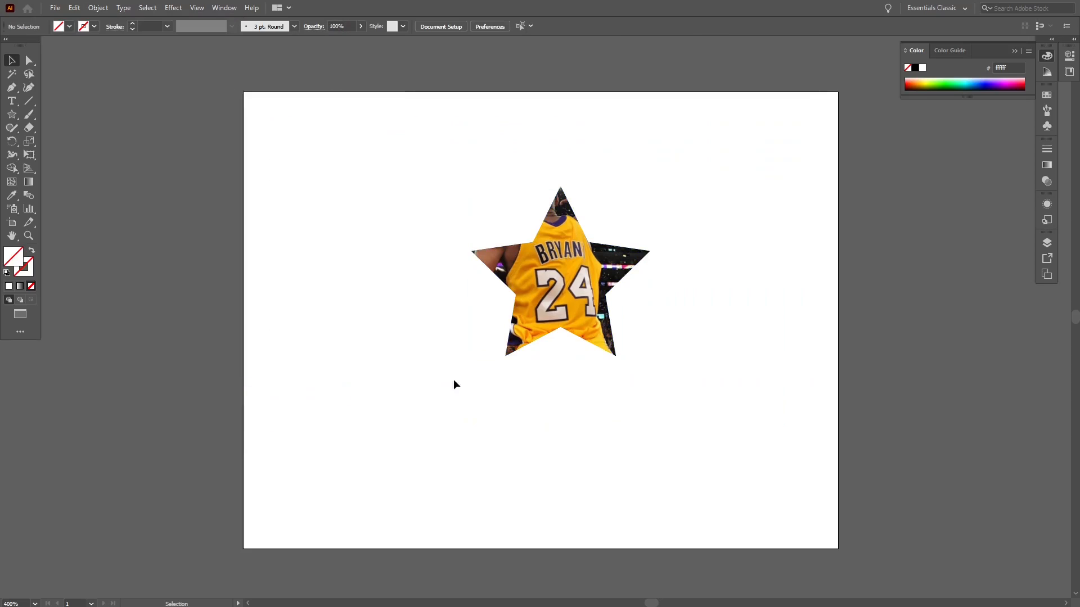
# - Move the star-shaped image slightly down and to the left as one object, and leave it deselected
pyautogui.moveTo(540, 304); pyautogui.dragTo(525, 330)
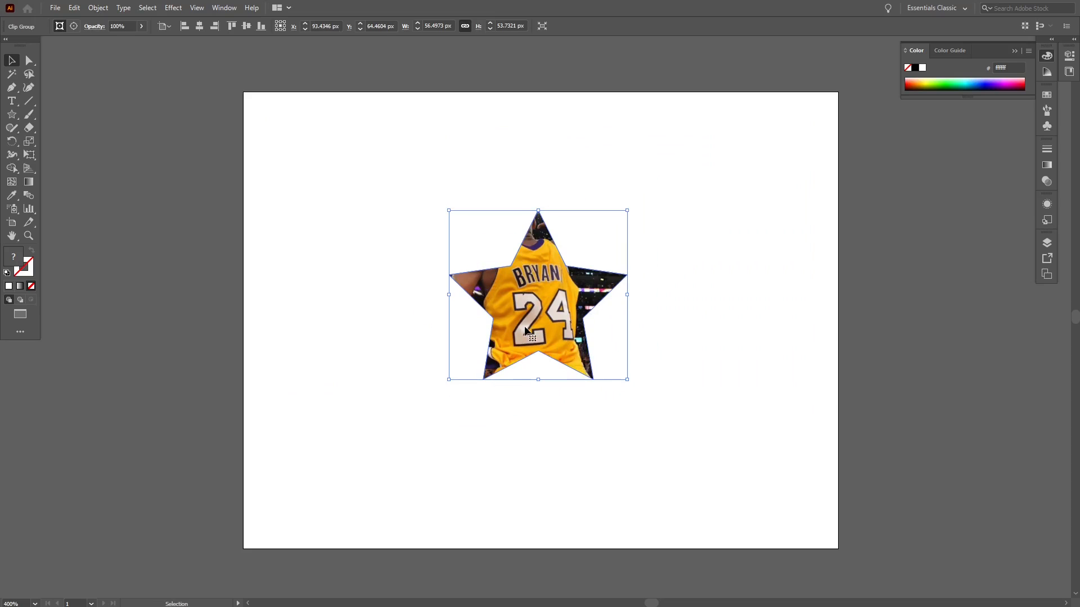
pyautogui.click(743, 413)
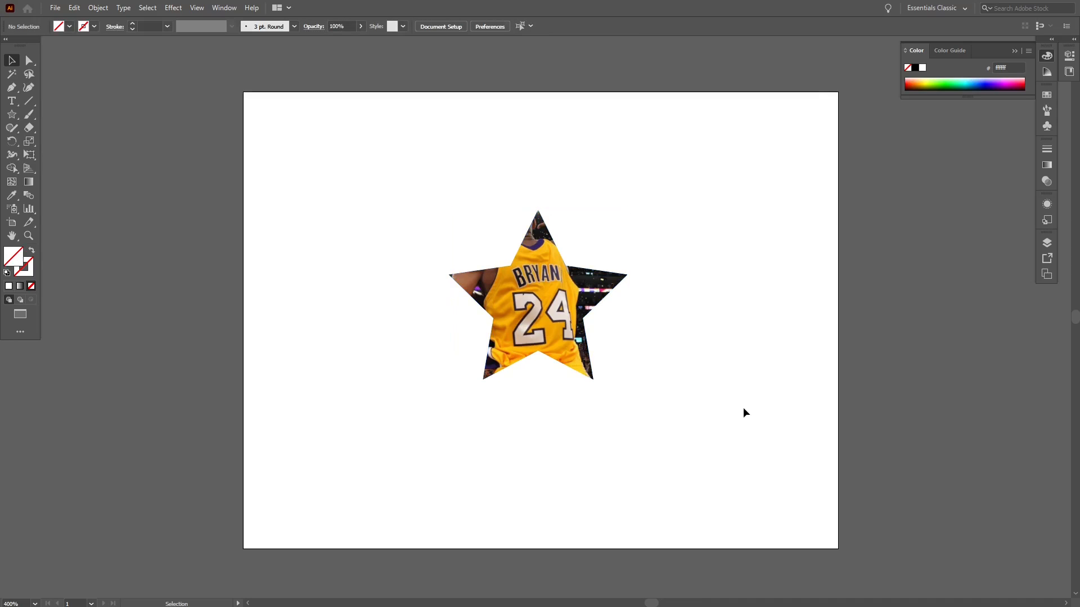
pyautogui.moveTo(727, 440); pyautogui.dragTo(506, 311)
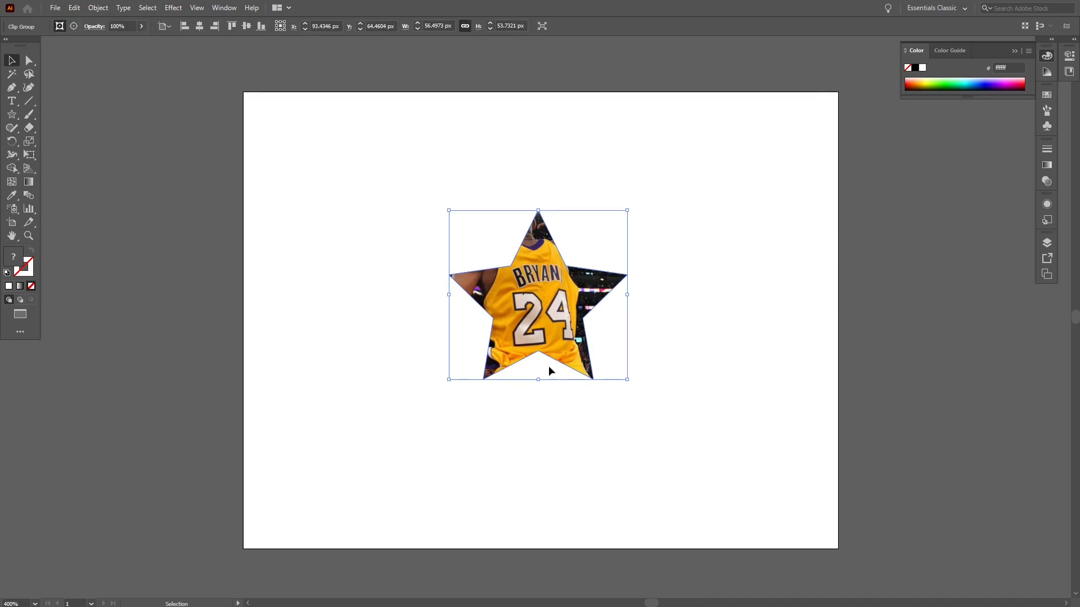
pyautogui.click(594, 427)
pyautogui.moveTo(599, 430); pyautogui.dragTo(427, 221)
pyautogui.click(380, 355)
# - Release the clipping mask of the star-shaped image and clear the selection
pyautogui.rightClick(553, 296)
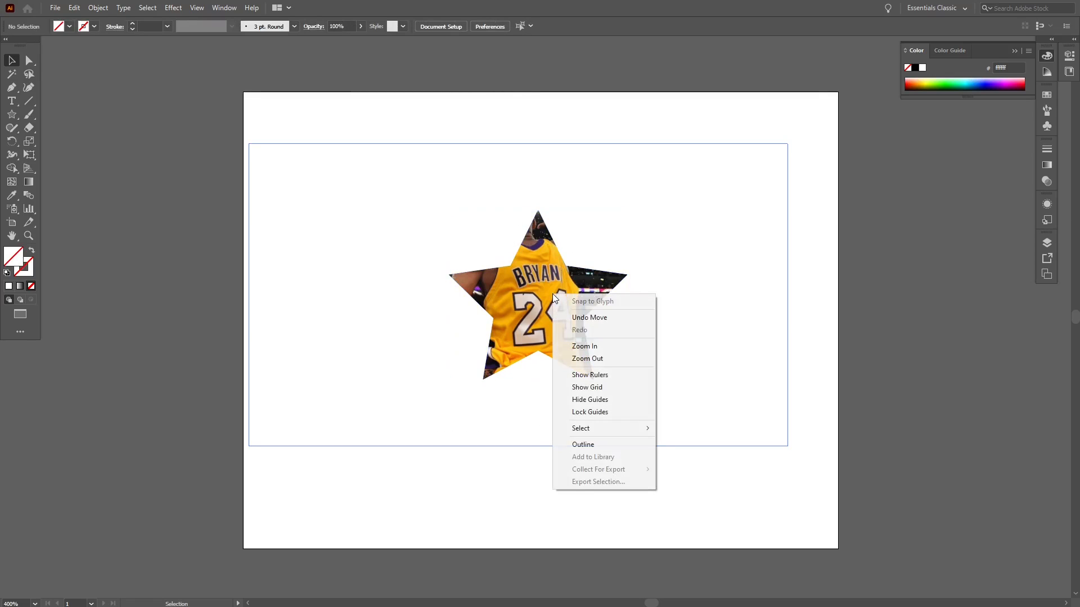
pyautogui.click(522, 293)
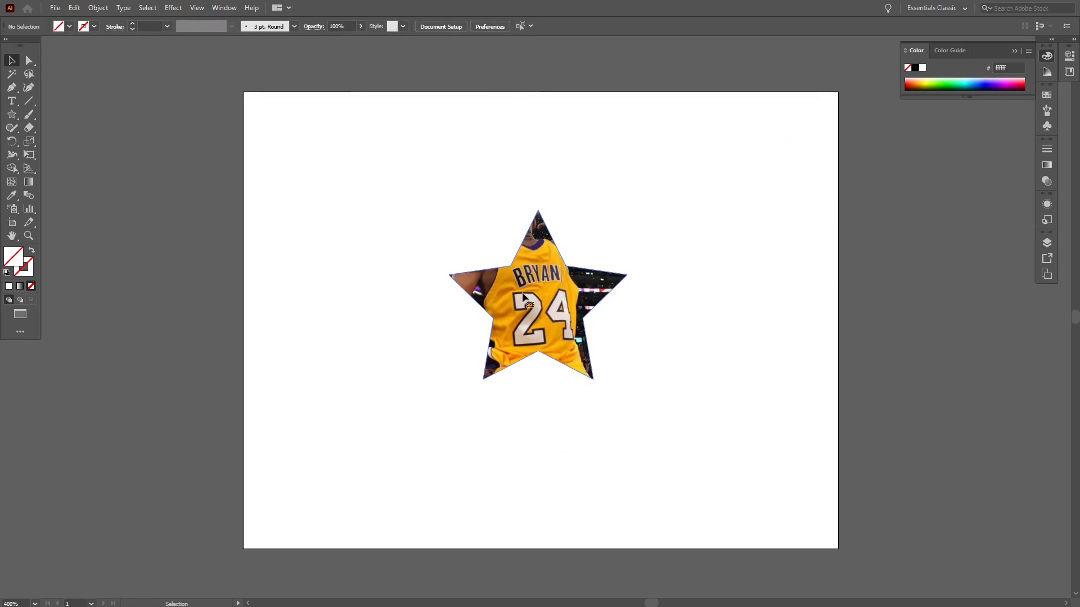
pyautogui.click(522, 293)
pyautogui.rightClick(522, 292)
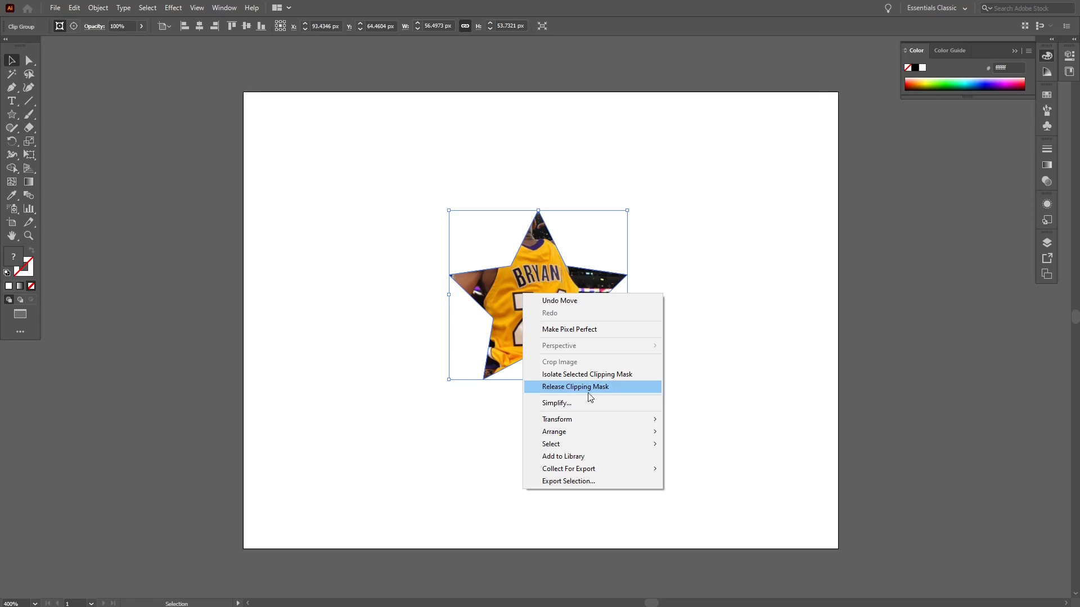
pyautogui.click(563, 386)
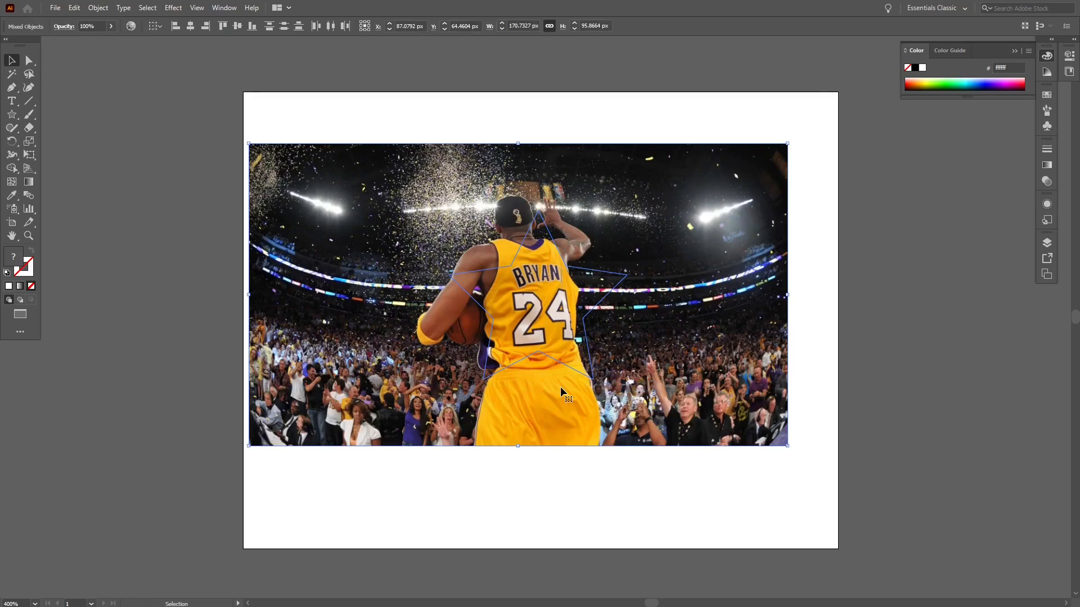
pyautogui.click(575, 503)
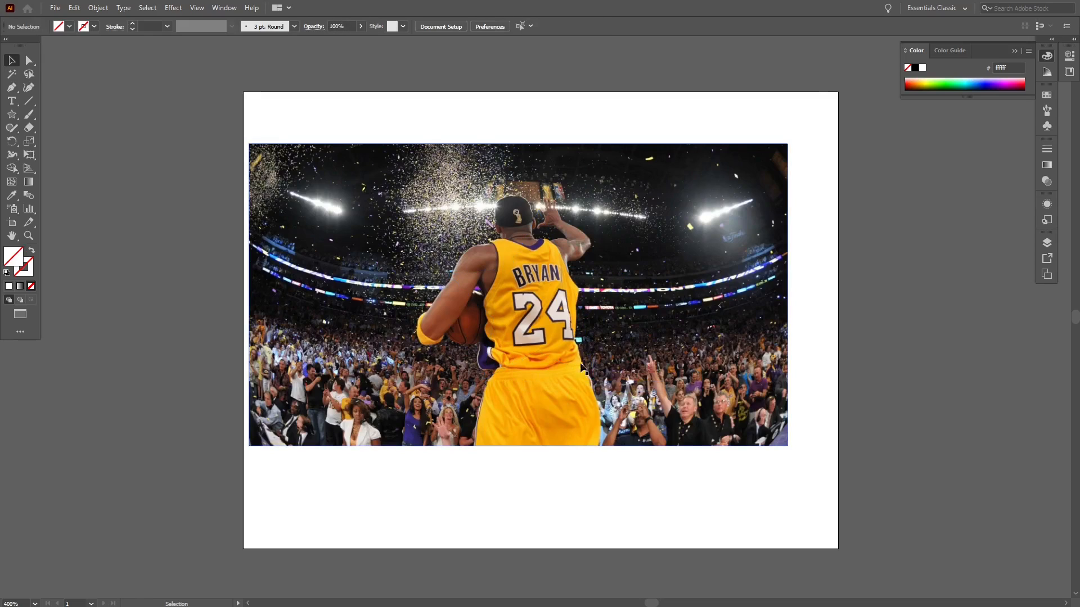
# - Make the clipping mask again from the invisible star path and the photo, and release it
pyautogui.moveTo(610, 500); pyautogui.dragTo(468, 220)
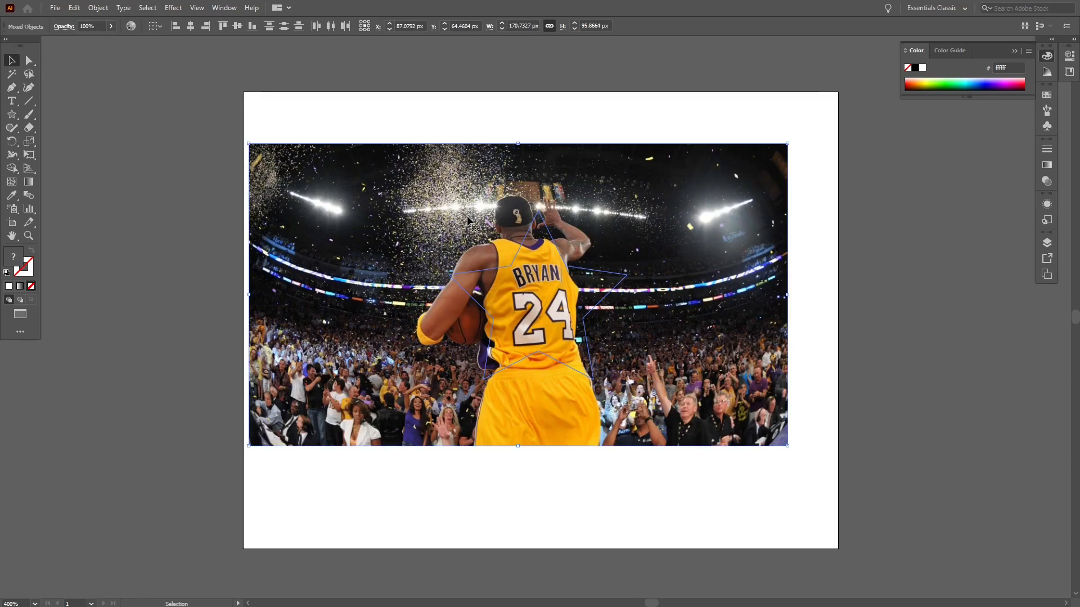
pyautogui.hotkey('ctrl', '7')
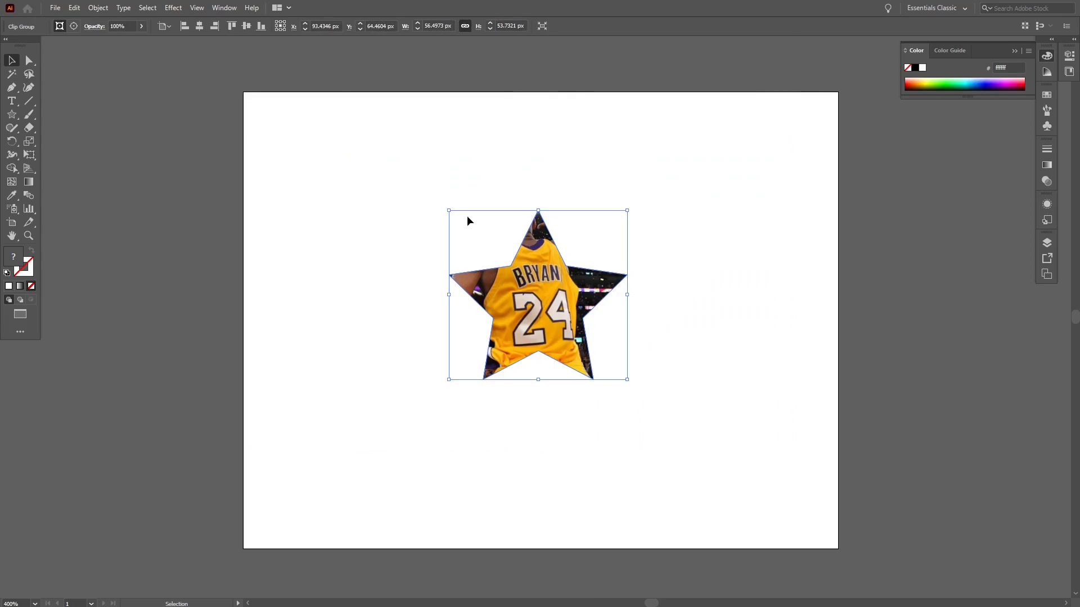
pyautogui.click(99, 7)
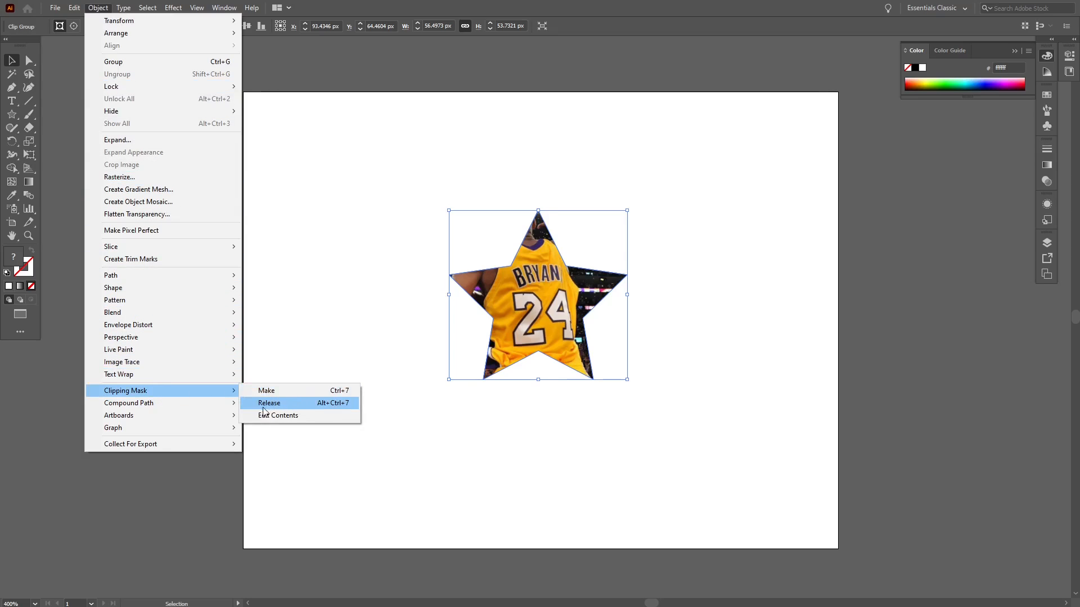
pyautogui.click(301, 403)
pyautogui.click(448, 505)
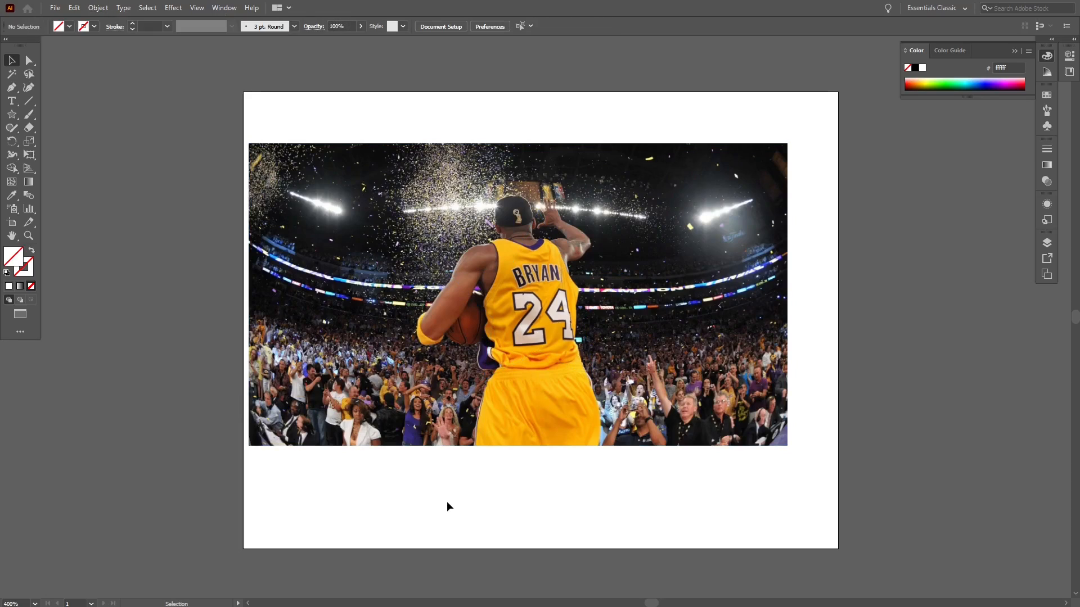
# - Send the photo to the back, behind the star path, and move it down and to the right
pyautogui.click(569, 345)
pyautogui.click(572, 482)
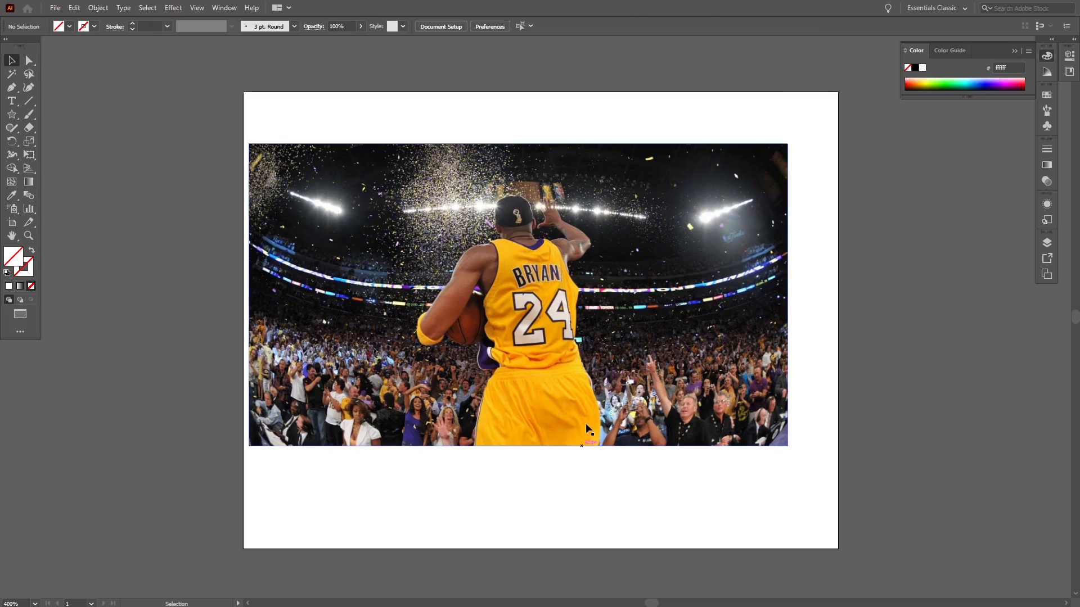
pyautogui.click(600, 353)
pyautogui.click(98, 7)
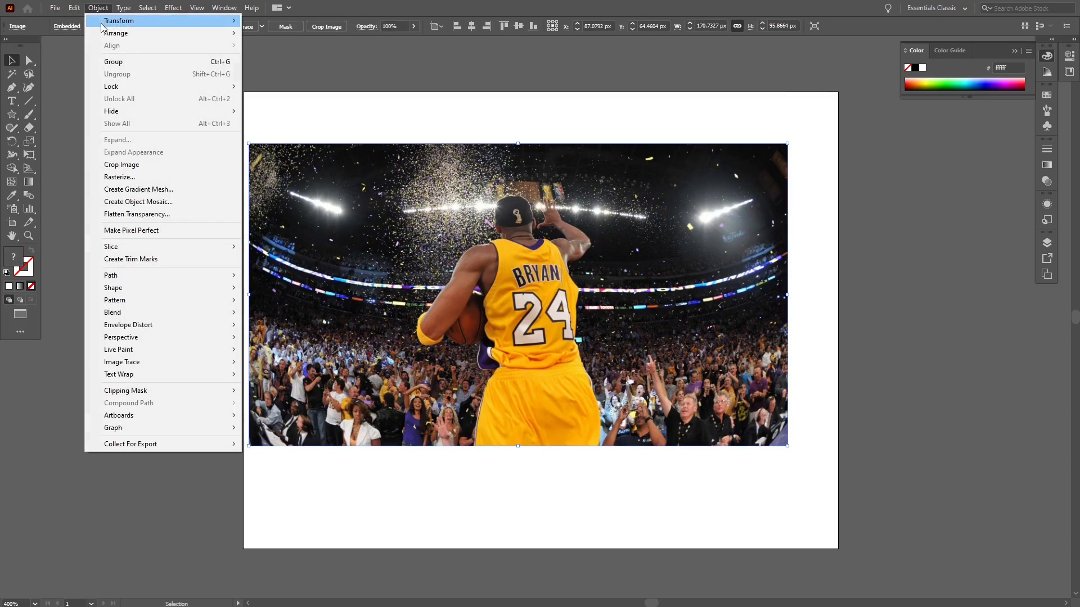
pyautogui.moveTo(107, 33)
pyautogui.click(287, 70)
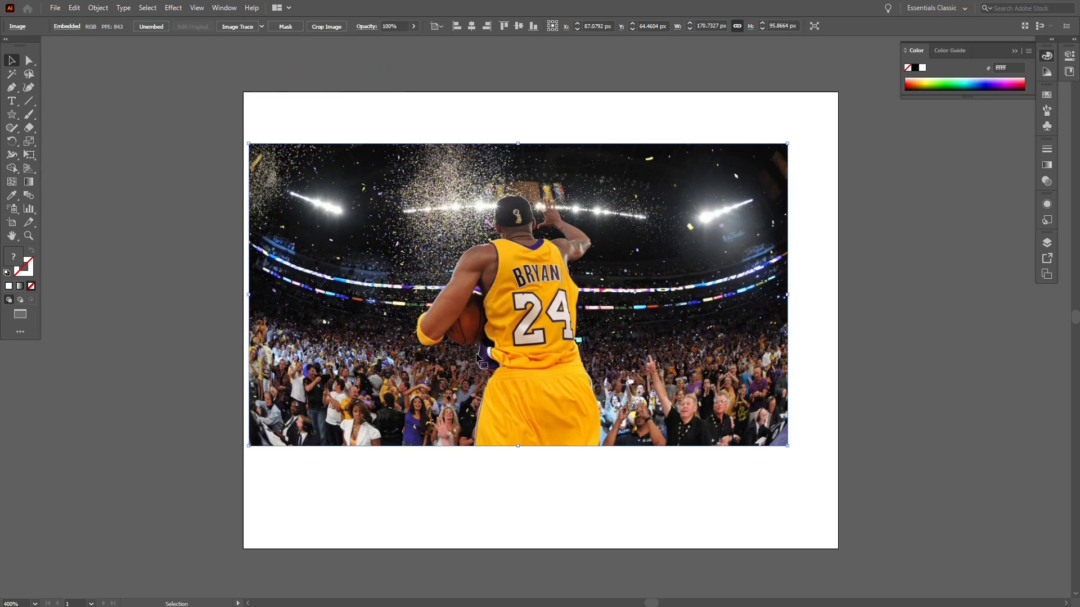
pyautogui.moveTo(481, 359); pyautogui.dragTo(756, 440)
pyautogui.click(279, 203)
# - Select the star path and give it a purple stroke with colour bc55ff
pyautogui.click(464, 290)
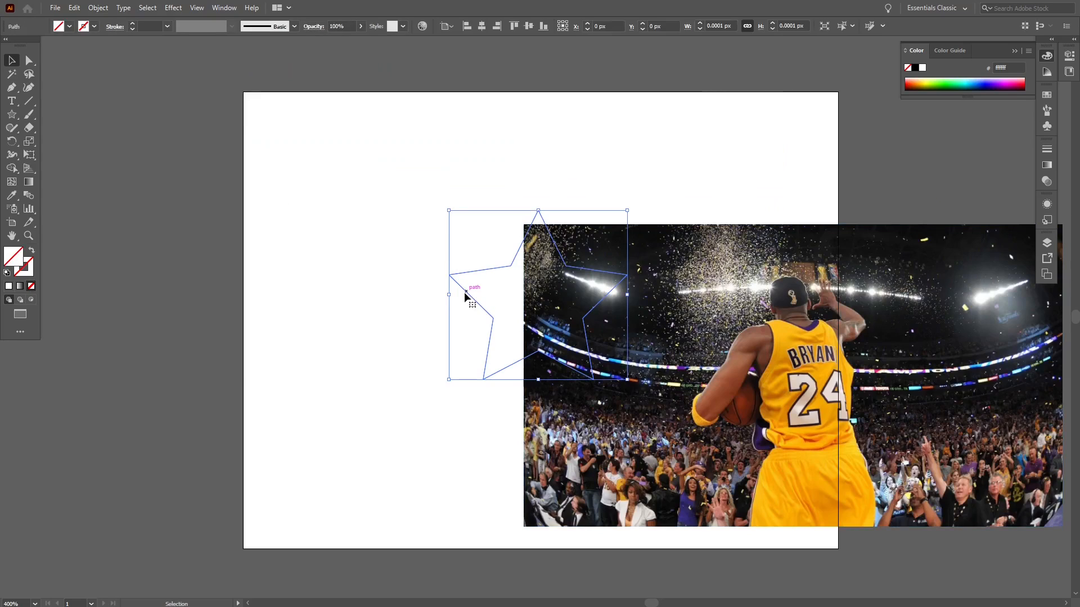
pyautogui.doubleClick(24, 269)
pyautogui.moveTo(513, 305)
pyautogui.mouseDown()
pyautogui.moveTo(534, 233)
pyautogui.moveTo(442, 265)
pyautogui.mouseUp()
pyautogui.moveTo(543, 346); pyautogui.dragTo(564, 255)
pyautogui.moveTo(494, 247); pyautogui.dragTo(488, 208)
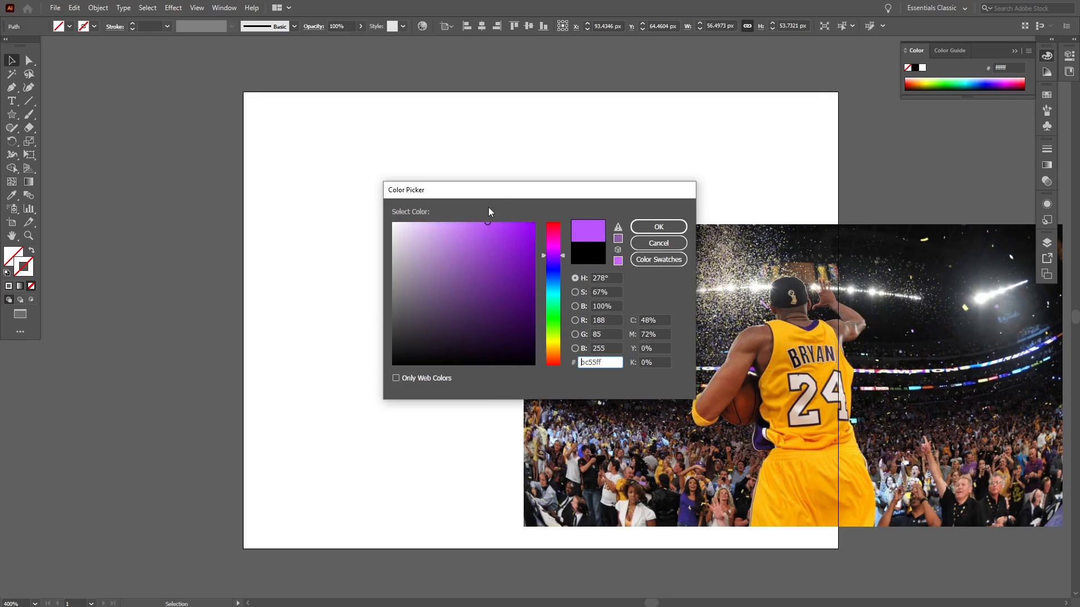
pyautogui.click(659, 227)
# - Move the photo back behind the purple star and delete the photo
pyautogui.moveTo(665, 478); pyautogui.dragTo(387, 399)
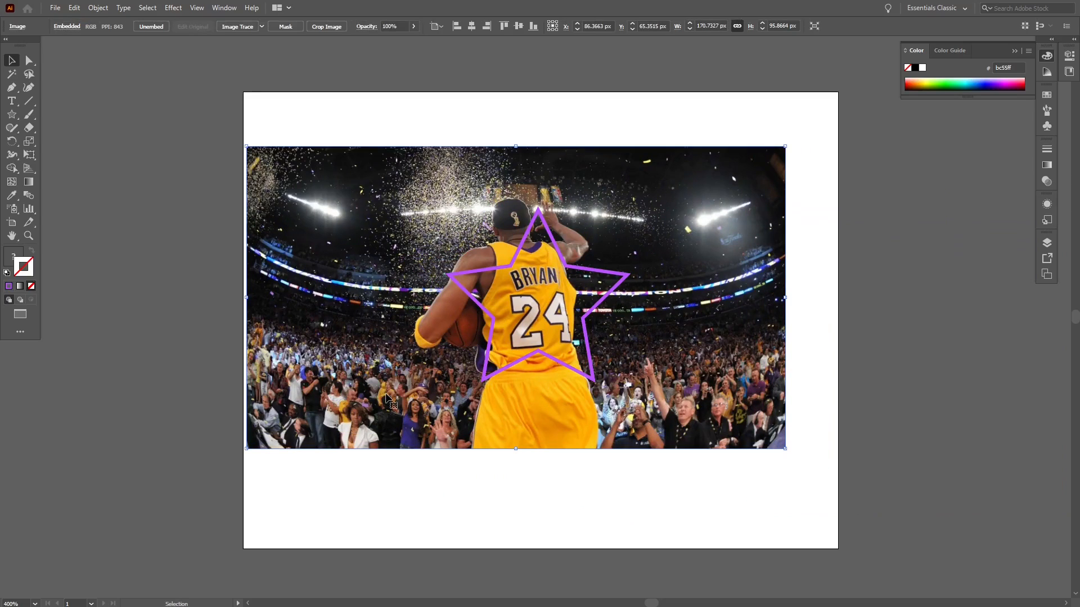
pyautogui.press('Delete')
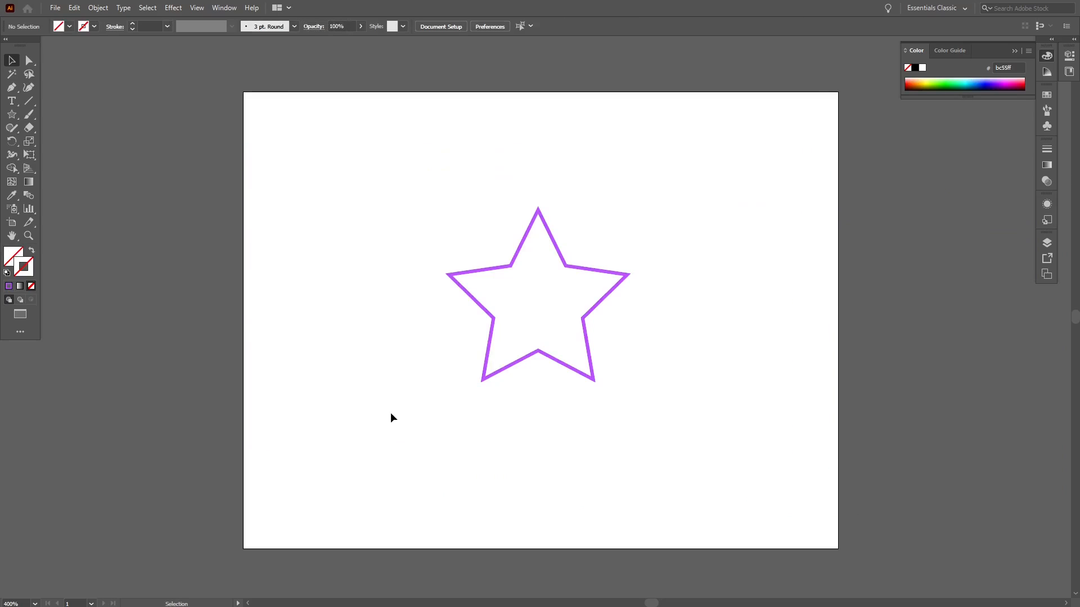
# - Draw a tall rectangle about 3.4 by 38.5 px left of the star and fill it with the star's purple, without a stroke
pyautogui.moveTo(11, 114); pyautogui.dragTo(49, 113)
pyautogui.moveTo(355, 187); pyautogui.dragTo(343, 308)
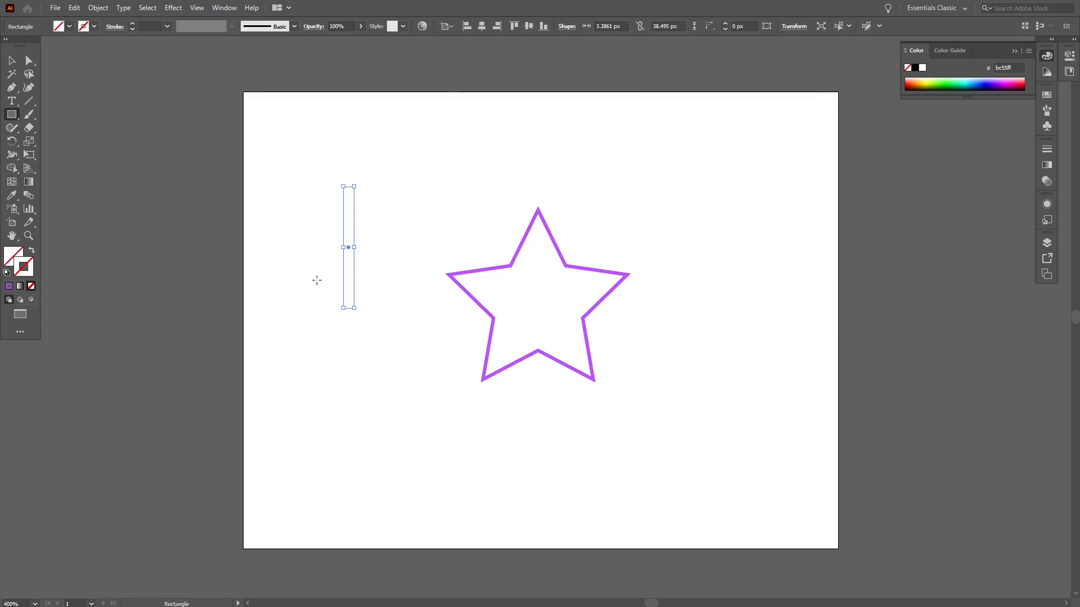
pyautogui.click(10, 197)
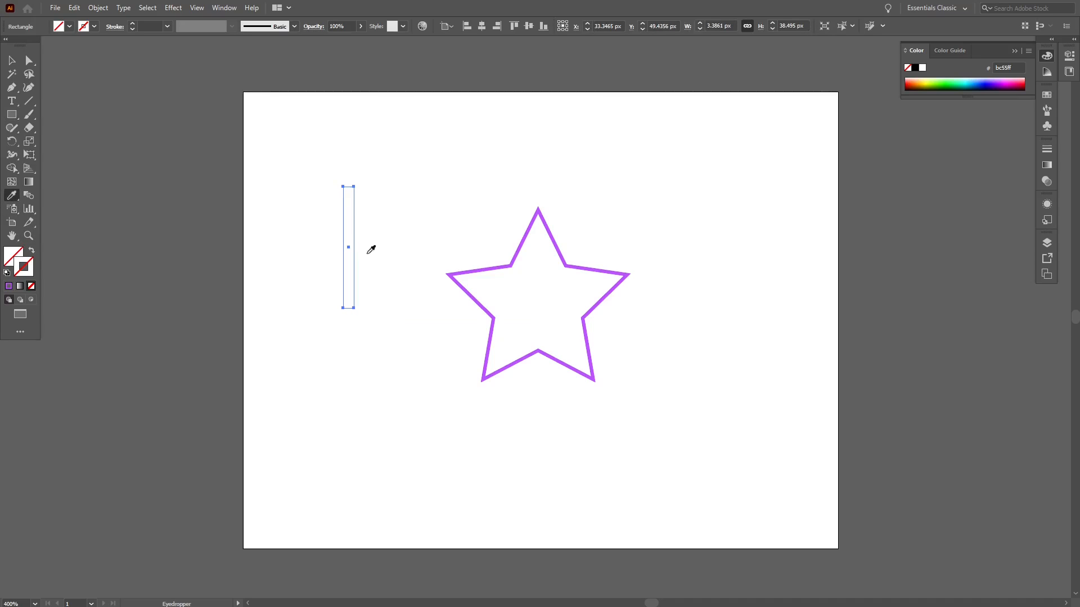
pyautogui.click(518, 248)
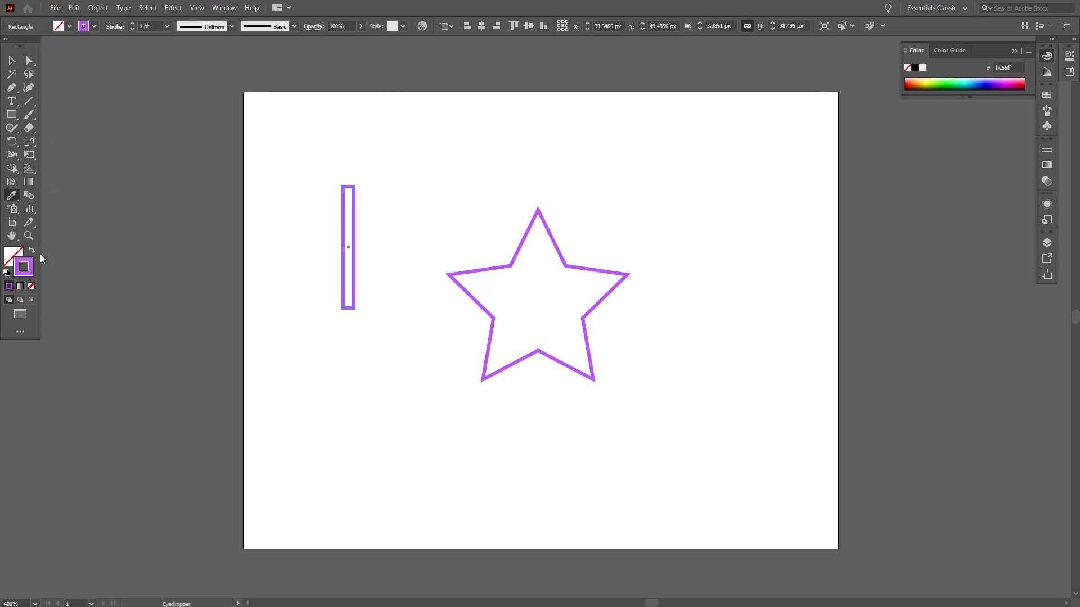
pyautogui.click(32, 249)
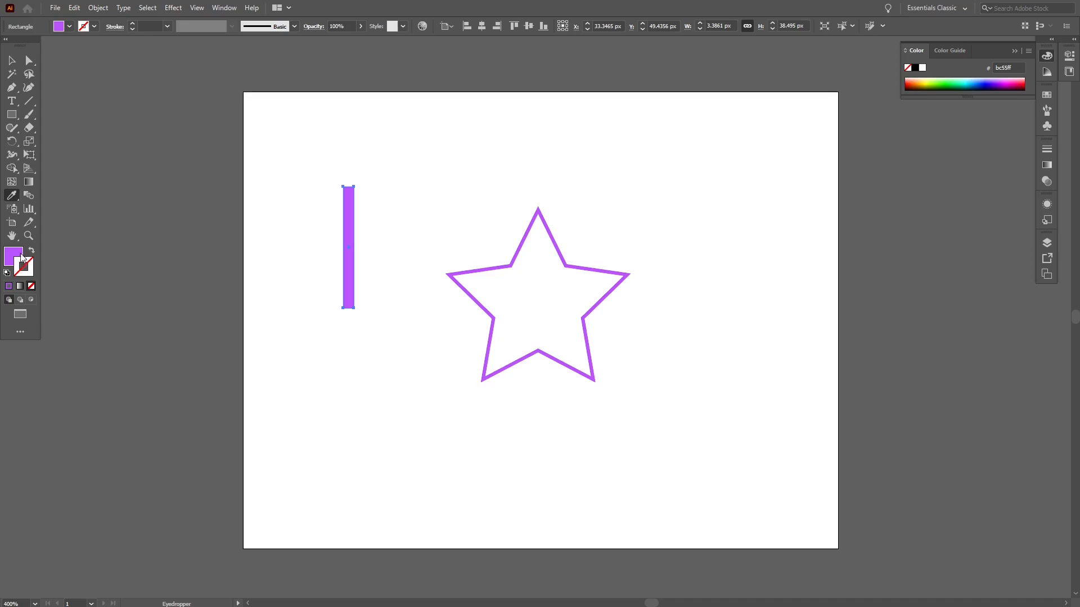
# - Change the tall rectangle's fill to brown 684916
pyautogui.doubleClick(21, 258)
pyautogui.moveTo(497, 265); pyautogui.dragTo(553, 354)
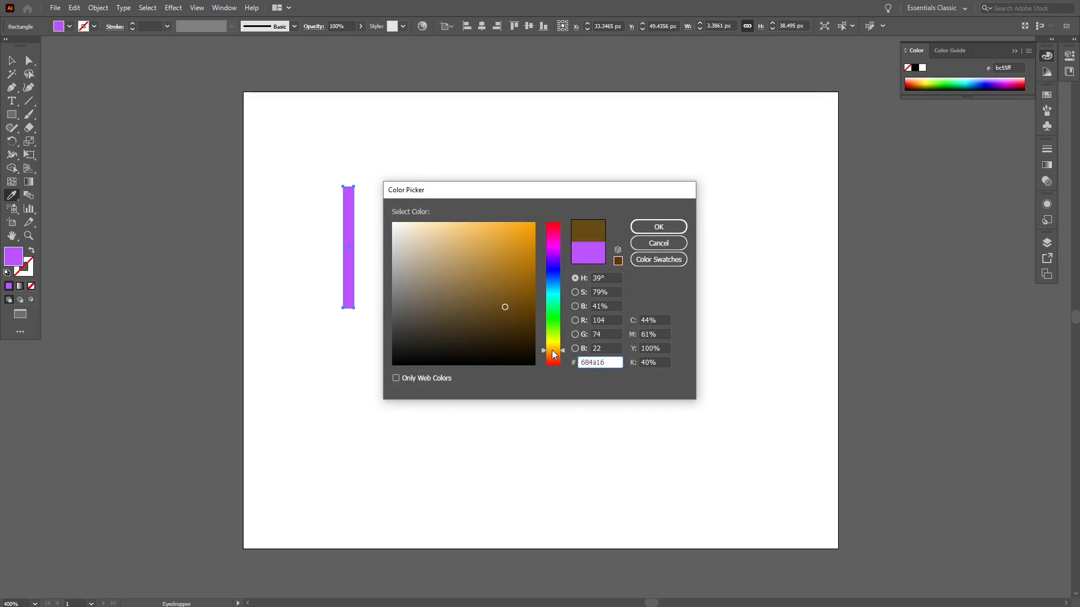
pyautogui.click(661, 227)
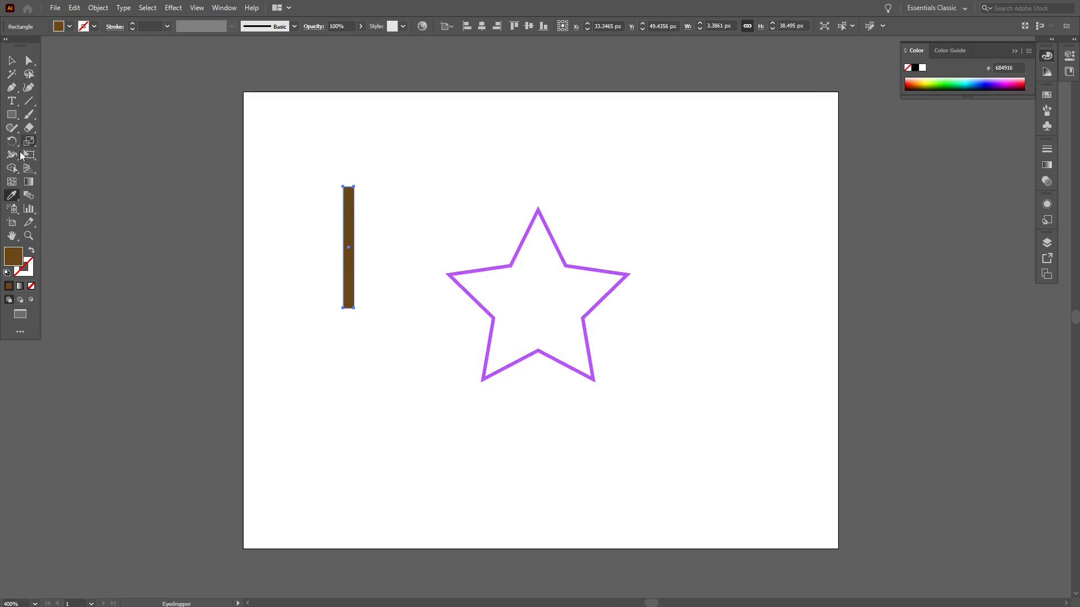
# - Draw a brown triangle about 24.9 by 21.6 px with the Star tool below the rectangle and stack two overlapping copies of it vertically
pyautogui.click(11, 114)
pyautogui.moveTo(11, 114); pyautogui.dragTo(84, 169)
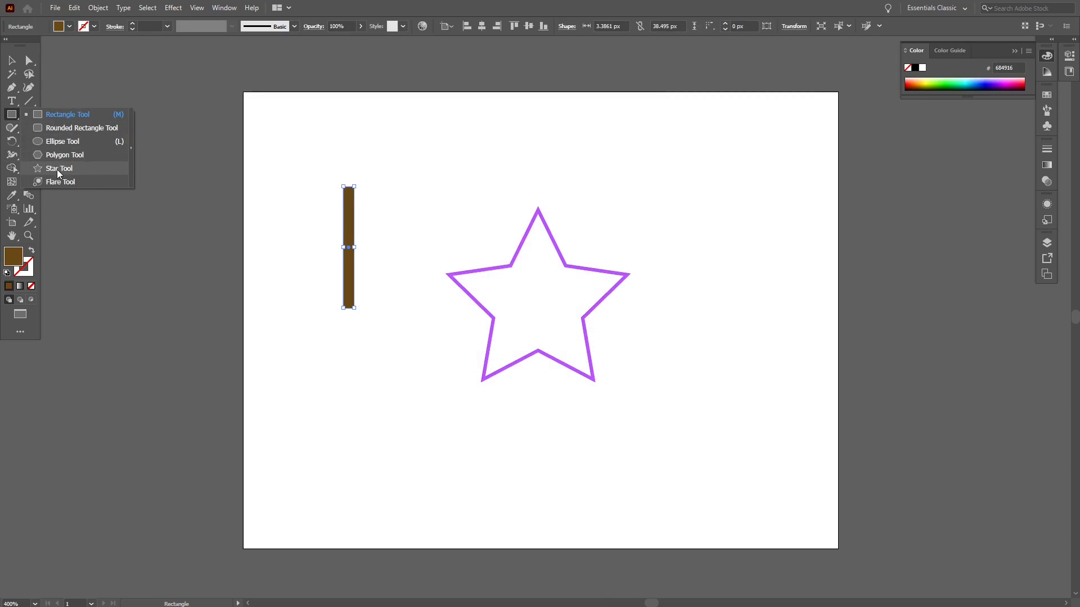
pyautogui.moveTo(478, 131); pyautogui.dragTo(351, 421)
pyautogui.press('Down')
pyautogui.press('Down')
pyautogui.click(11, 60)
pyautogui.click(436, 425)
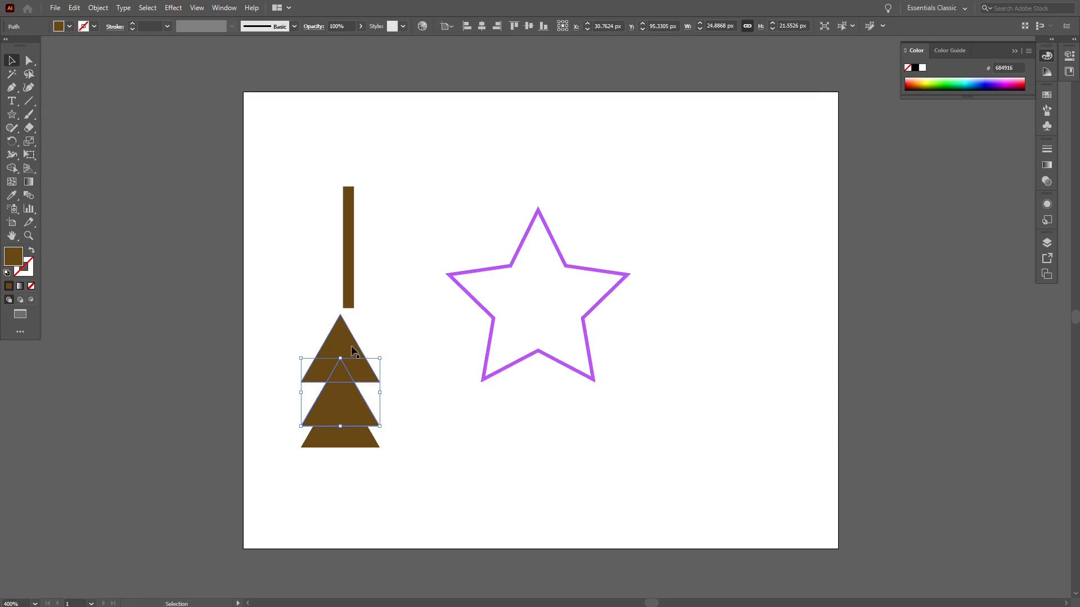
# - Space the stacked triangles evenly and add a fourth copy at the bottom to form the foliage of a tree
pyautogui.moveTo(339, 345); pyautogui.dragTo(340, 369)
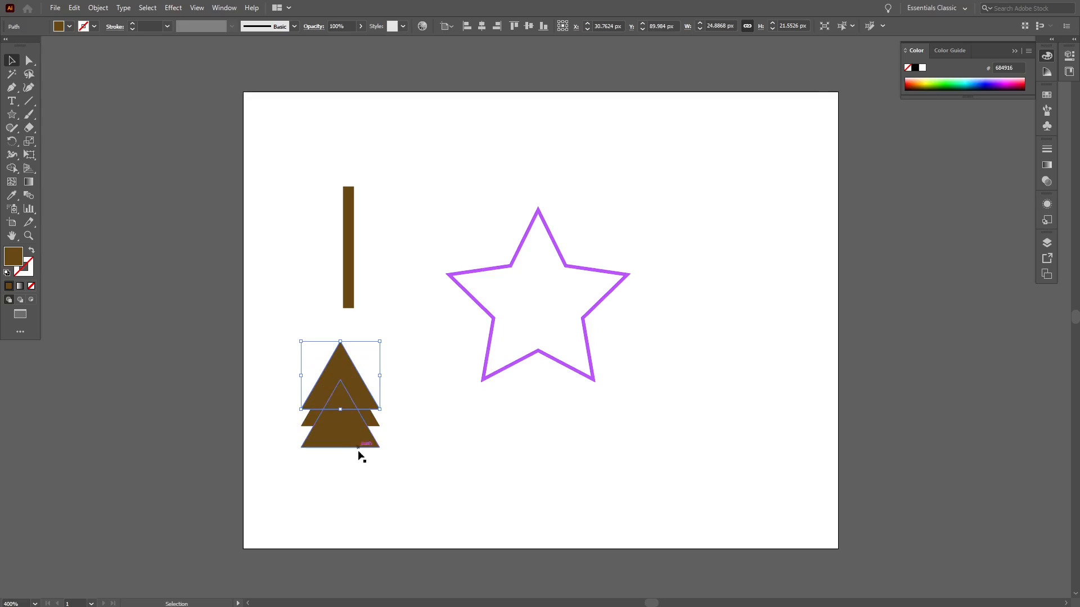
pyautogui.moveTo(356, 446)
pyautogui.mouseDown()
pyautogui.moveTo(352, 458)
pyautogui.moveTo(369, 437)
pyautogui.mouseUp()
pyautogui.click(432, 431)
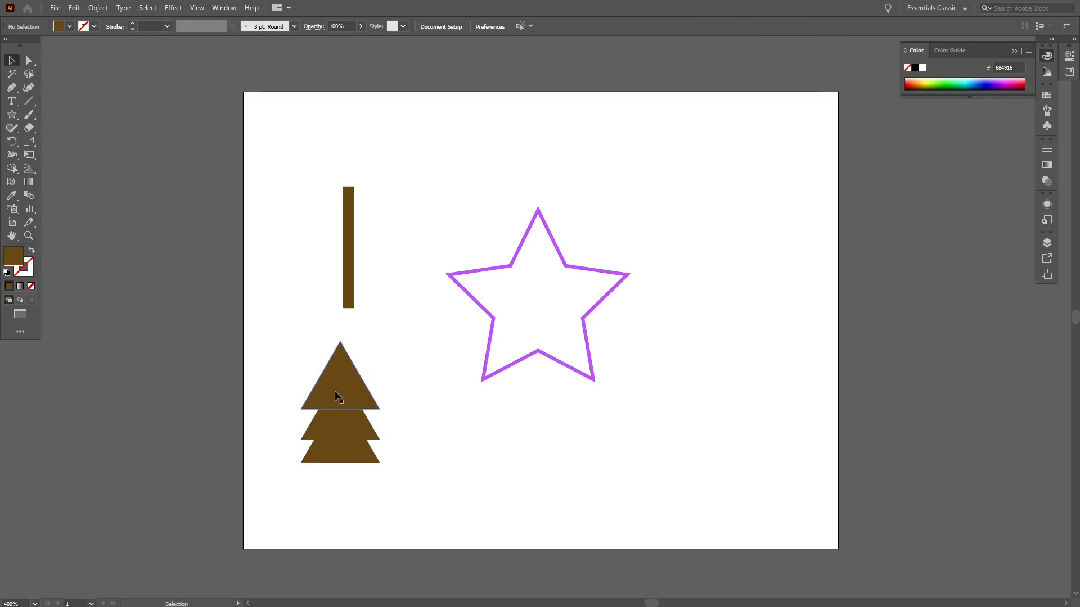
pyautogui.keyDown('shift'); pyautogui.moveTo(333, 383); pyautogui.dragTo(332, 390); pyautogui.keyUp('shift')
pyautogui.click(442, 426)
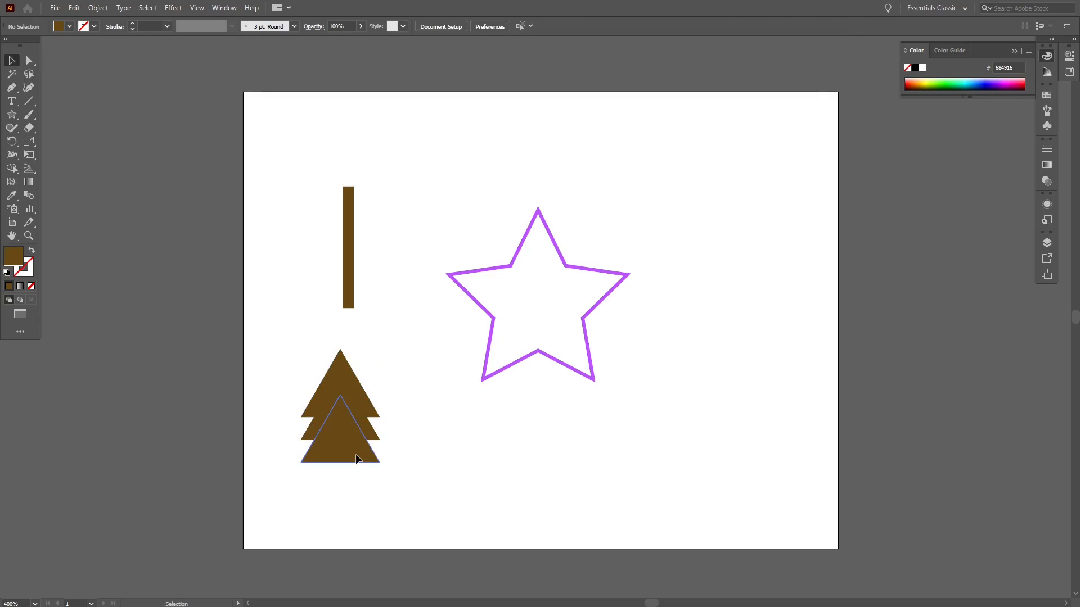
pyautogui.keyDown('alt'); pyautogui.keyDown('shift'); pyautogui.moveTo(356, 458); pyautogui.dragTo(354, 482); pyautogui.keyUp('shift'); pyautogui.keyUp('alt')
pyautogui.click(451, 474)
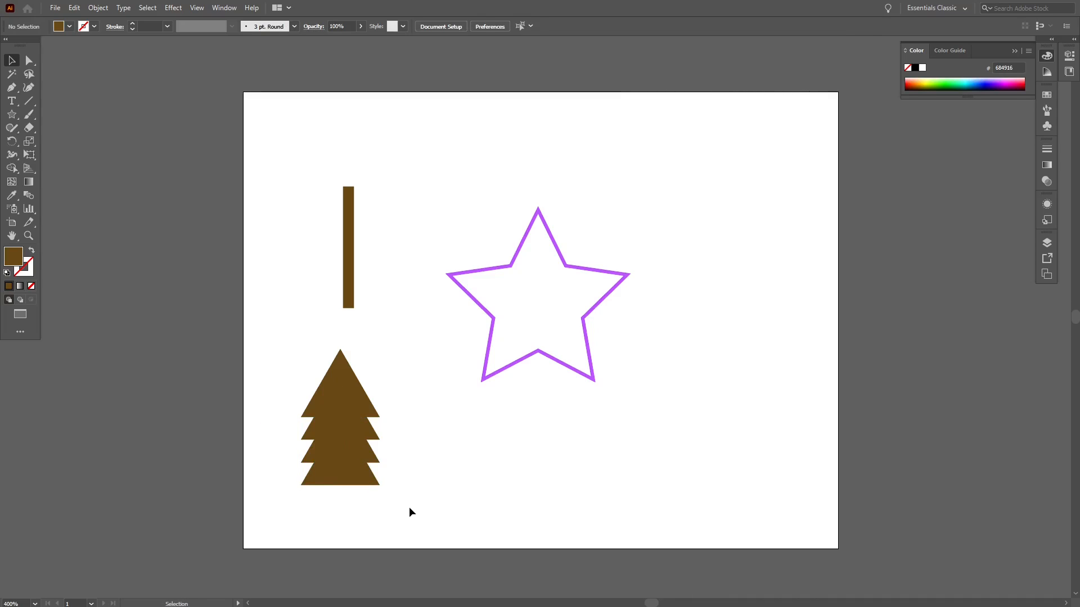
# - Merge the four stacked triangles into a single tree shape with the Shape Builder tool
pyautogui.moveTo(410, 507); pyautogui.dragTo(293, 366)
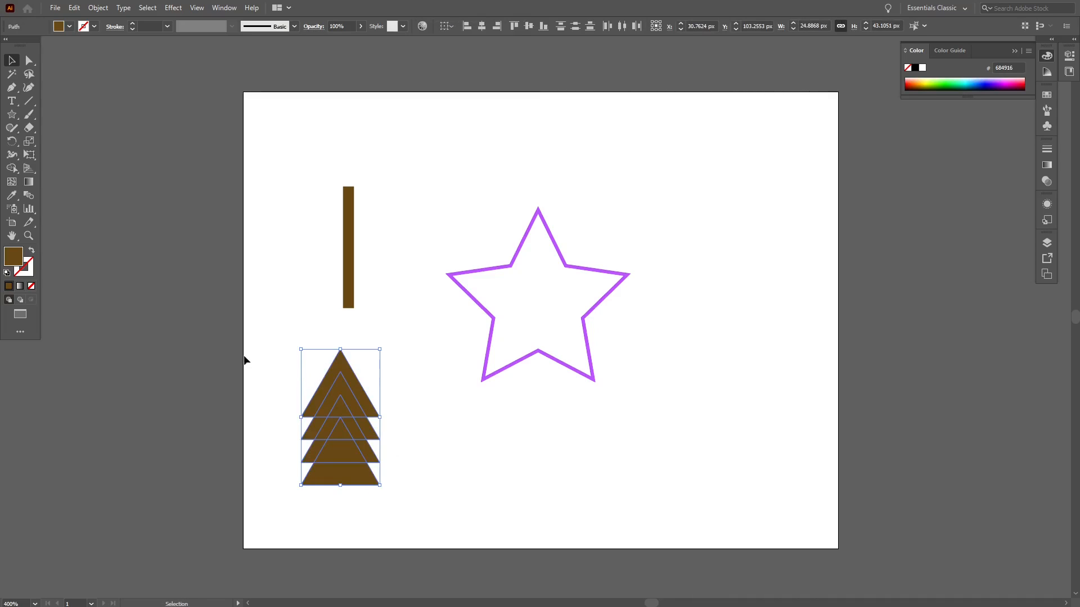
pyautogui.click(11, 168)
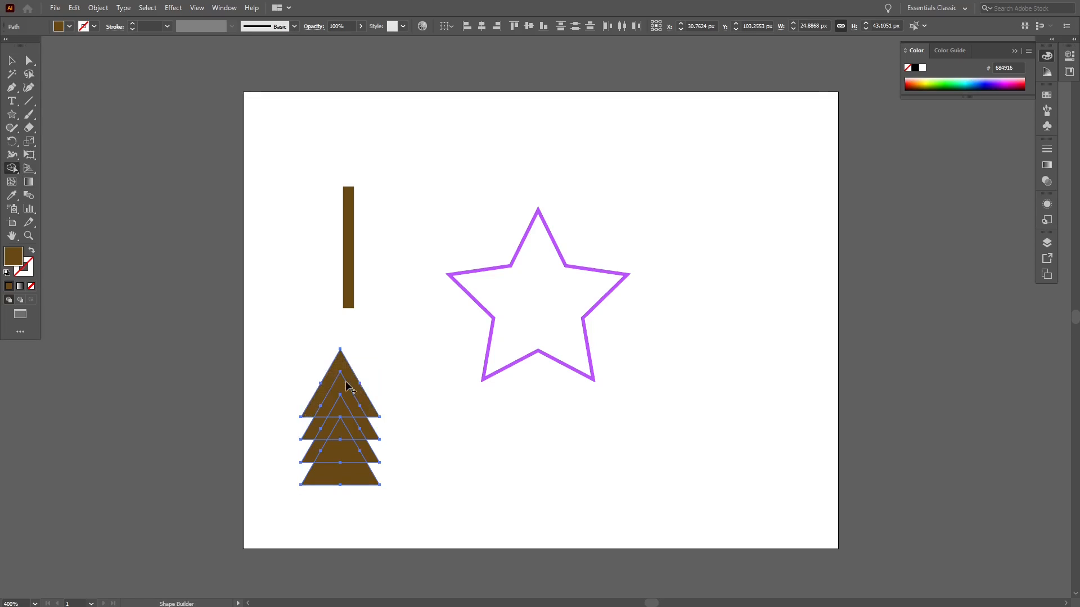
pyautogui.moveTo(340, 394)
pyautogui.mouseDown()
pyautogui.moveTo(333, 483)
pyautogui.moveTo(313, 440)
pyautogui.moveTo(333, 429)
pyautogui.moveTo(359, 439)
pyautogui.moveTo(357, 470)
pyautogui.moveTo(355, 462)
pyautogui.mouseUp()
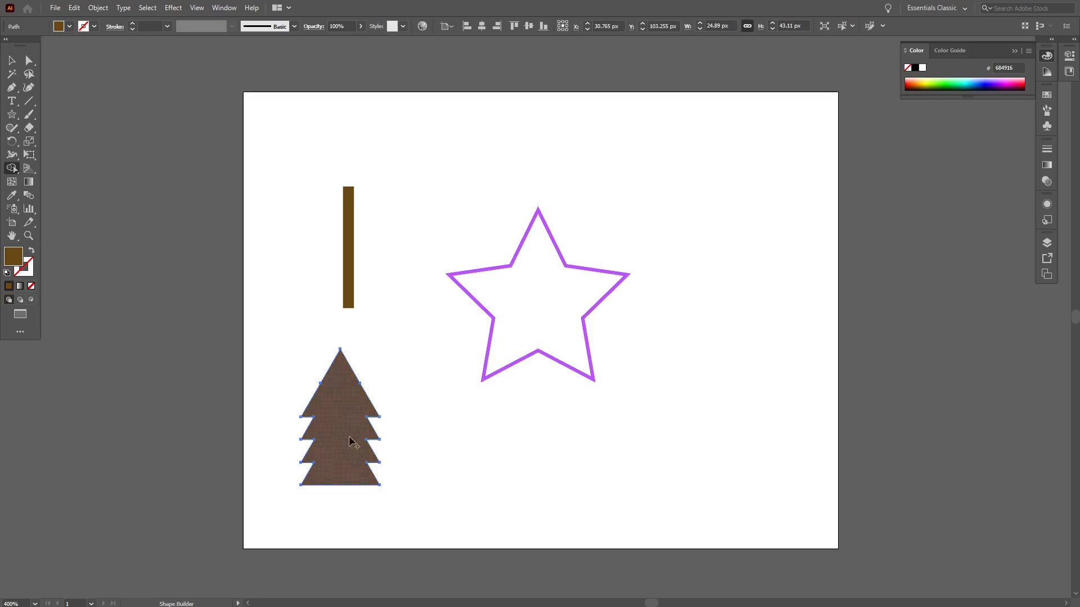
pyautogui.click(13, 56)
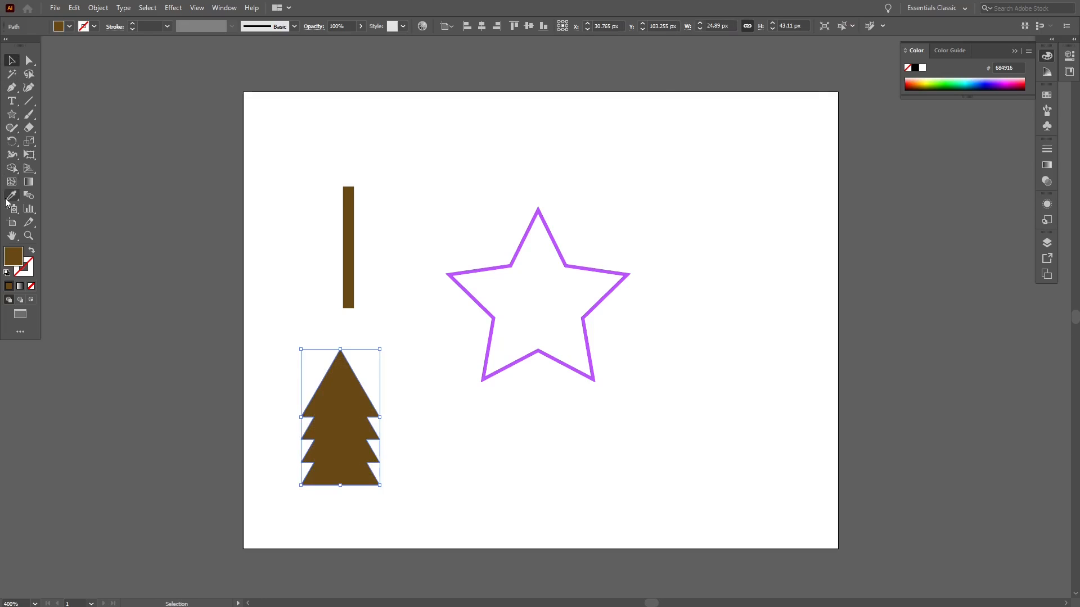
# - Fill the merged tree shape with green 539300
pyautogui.doubleClick(18, 260)
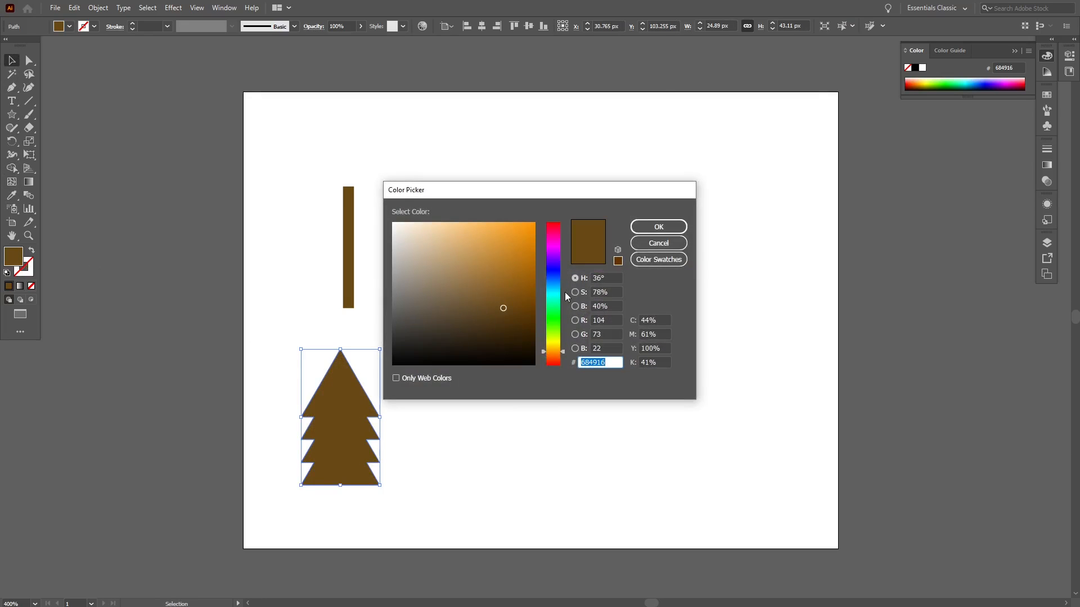
pyautogui.moveTo(557, 311); pyautogui.dragTo(555, 336)
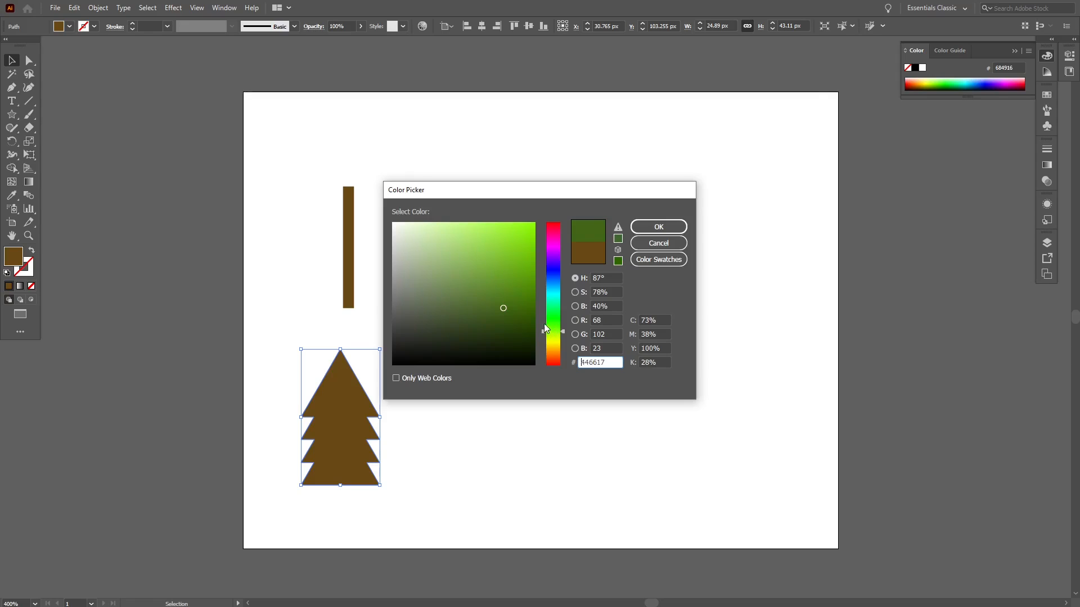
pyautogui.moveTo(535, 295); pyautogui.dragTo(533, 283)
pyautogui.click(651, 227)
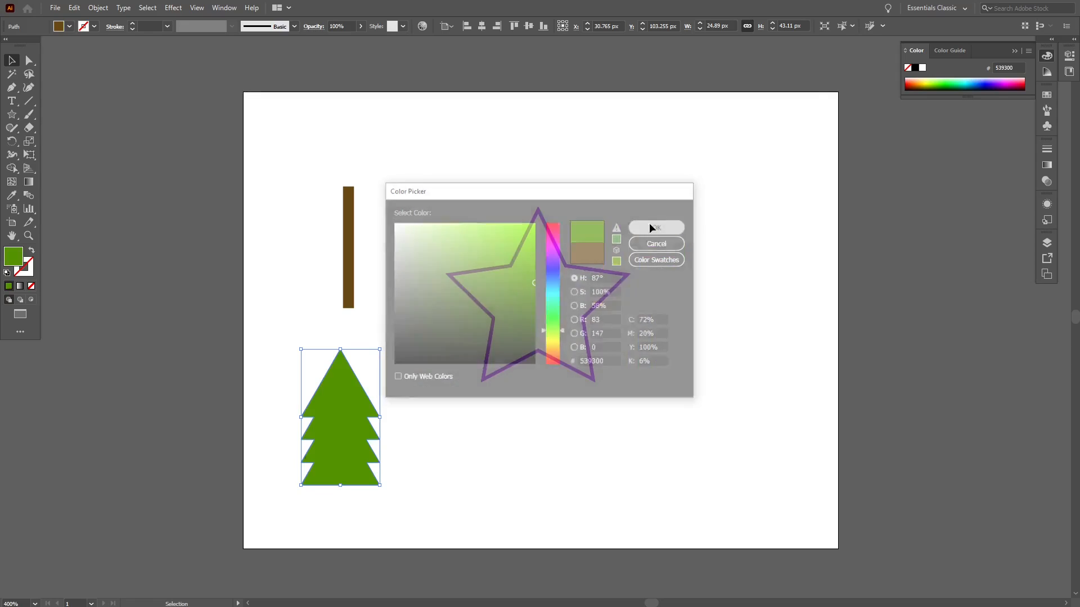
pyautogui.click(159, 285)
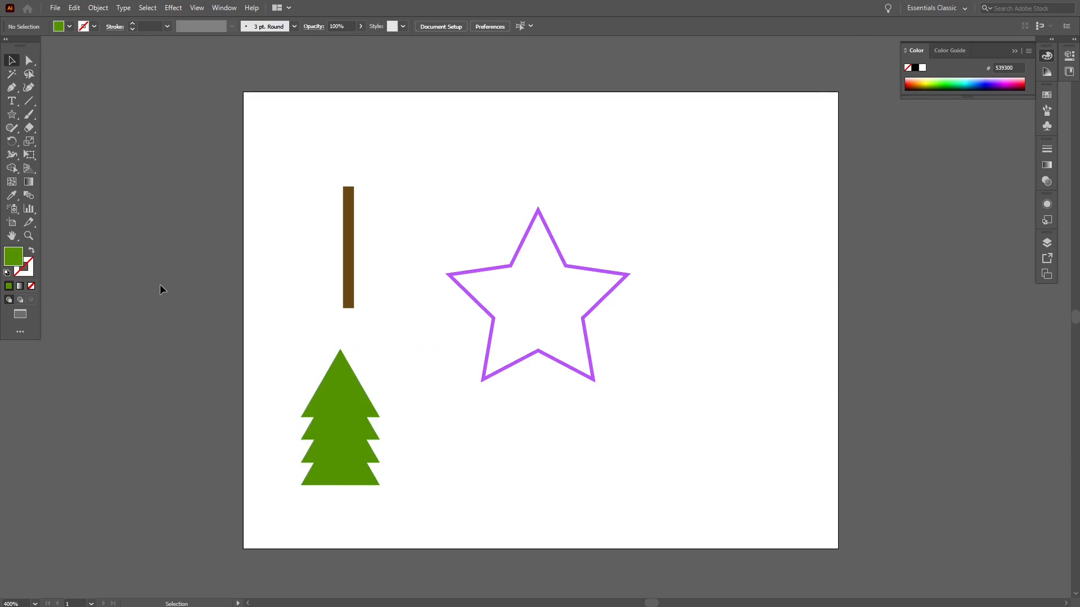
# - Widen the green tree shape to about 38.3 px and move it up over the brown rectangle so its lower end forms the trunk
pyautogui.click(337, 404)
pyautogui.moveTo(380, 416); pyautogui.dragTo(421, 416)
pyautogui.click(445, 428)
pyautogui.moveTo(359, 437); pyautogui.dragTo(347, 229)
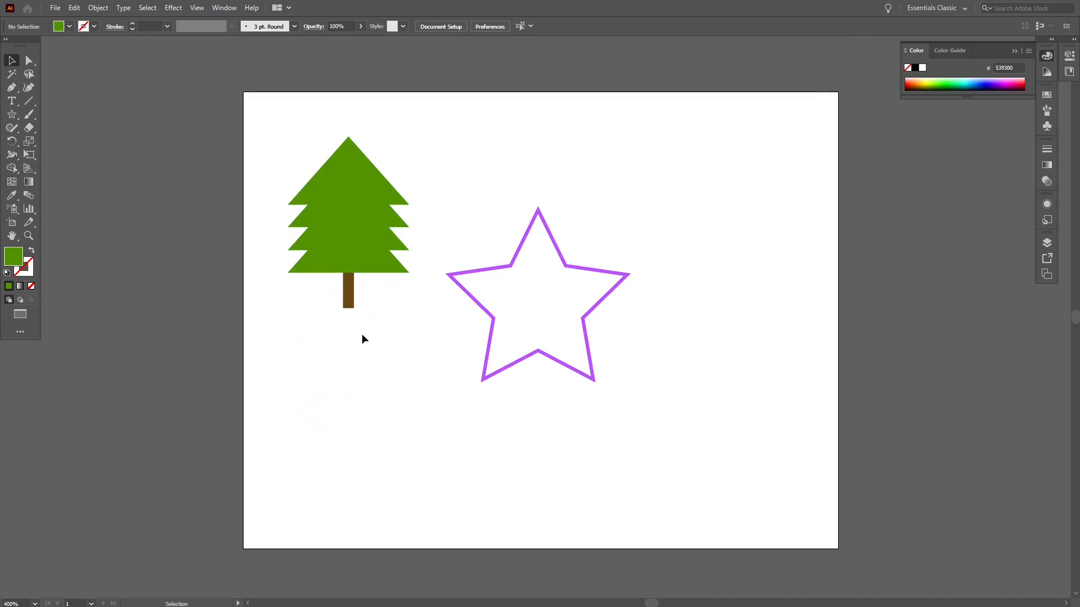
# - Widen the brown trunk to about 7.3 px and centre the trunk and foliage horizontally on each other
pyautogui.click(349, 289)
pyautogui.moveTo(356, 249); pyautogui.dragTo(366, 249)
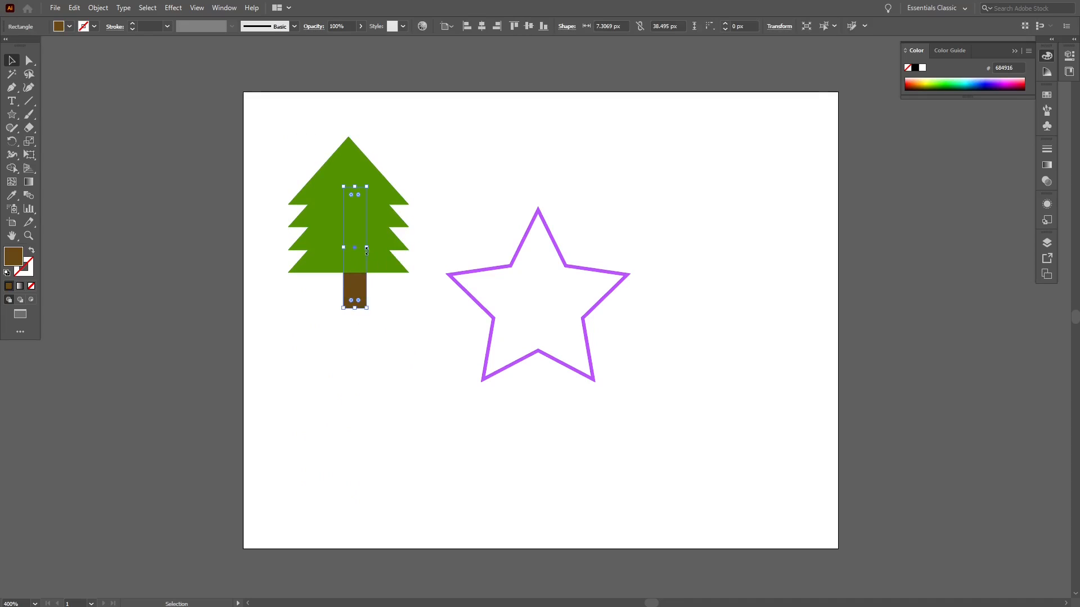
pyautogui.click(366, 339)
pyautogui.moveTo(366, 338); pyautogui.dragTo(365, 226)
pyautogui.click(482, 26)
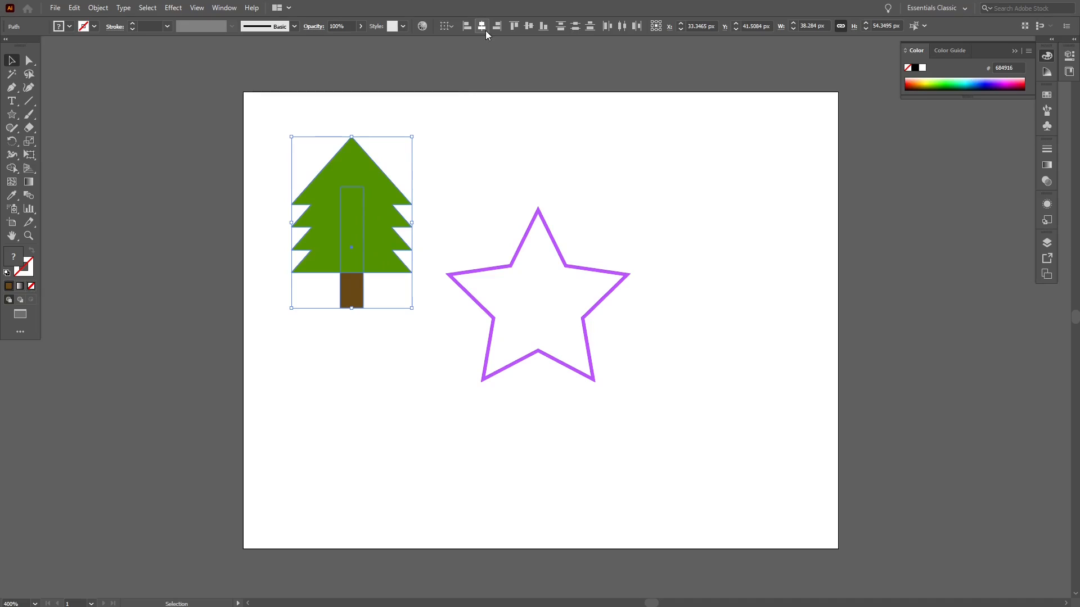
pyautogui.click(427, 161)
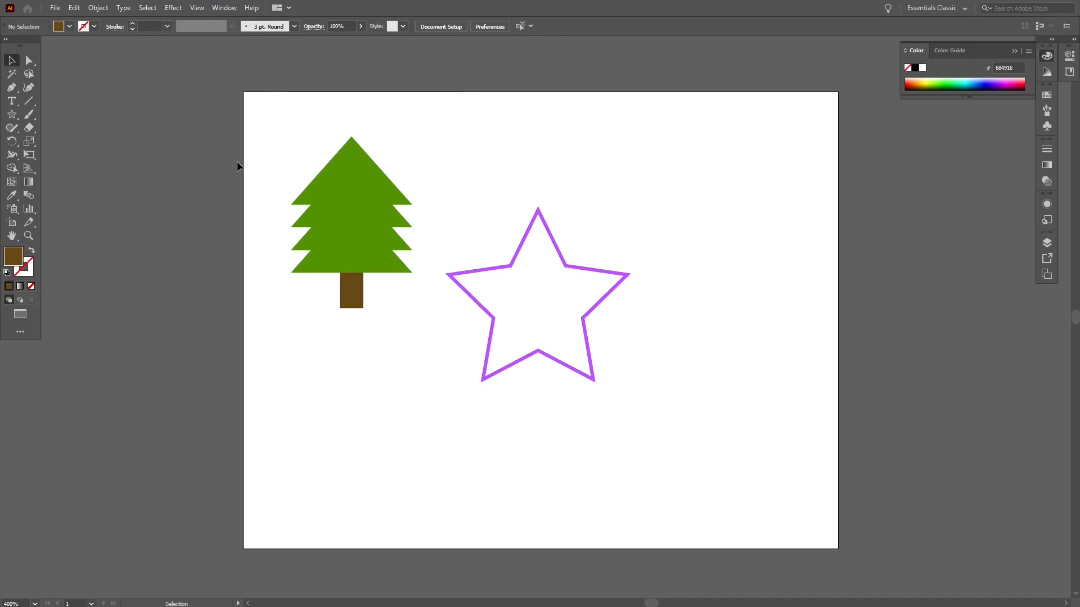
# - Move the tree just right of the artboard's centre, group its foliage and trunk, and delete the purple star
pyautogui.moveTo(238, 166); pyautogui.dragTo(348, 315)
pyautogui.moveTo(349, 222); pyautogui.dragTo(467, 324)
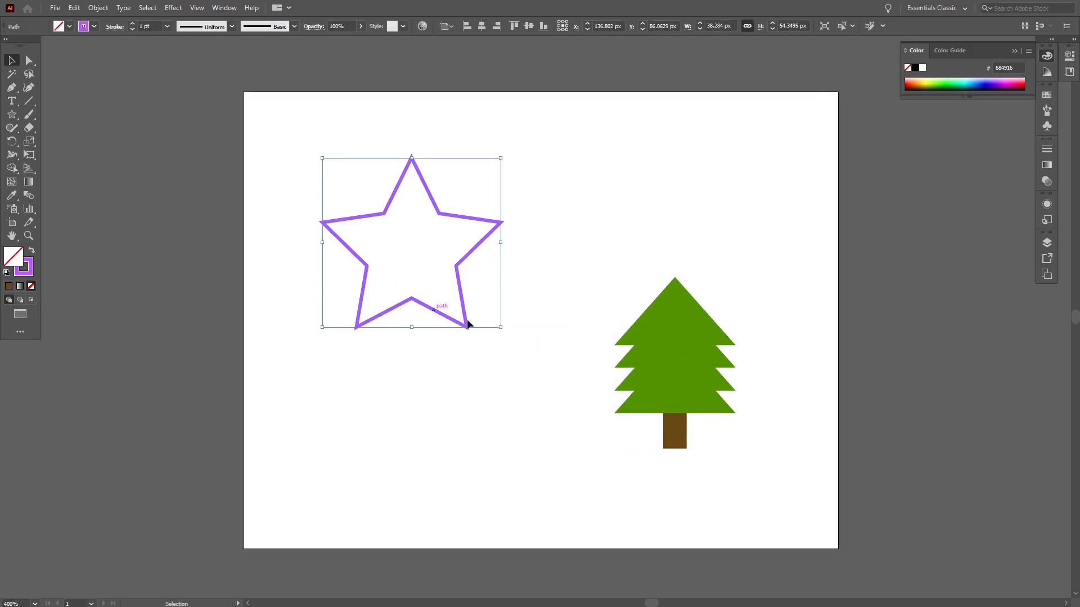
pyautogui.click(683, 378)
pyautogui.click(744, 457)
pyautogui.click(646, 323)
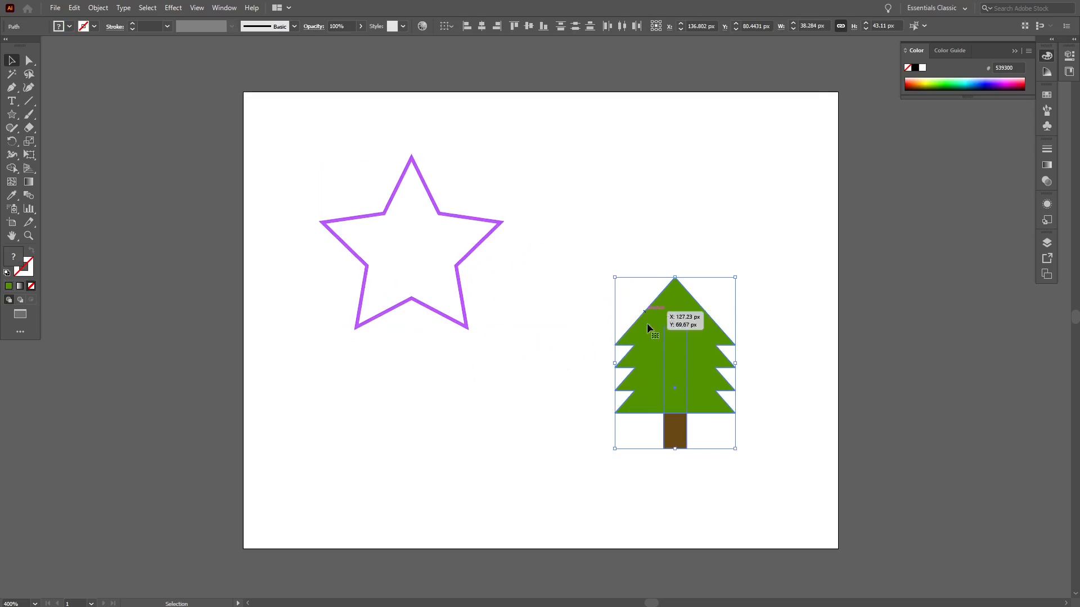
pyautogui.moveTo(646, 322); pyautogui.dragTo(562, 337)
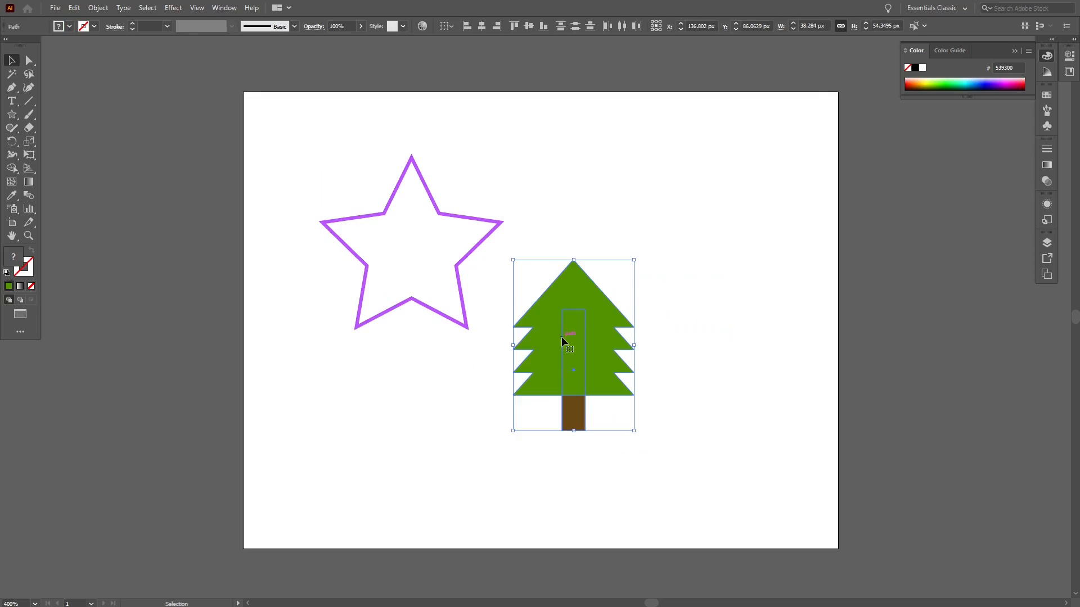
pyautogui.click(661, 414)
pyautogui.click(419, 309)
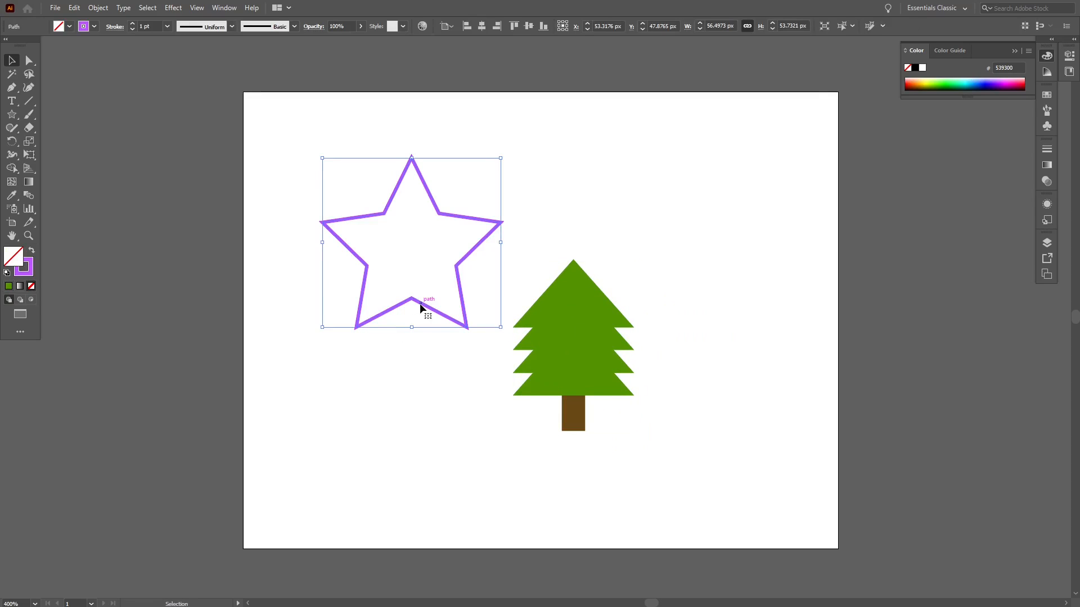
pyautogui.press('Delete')
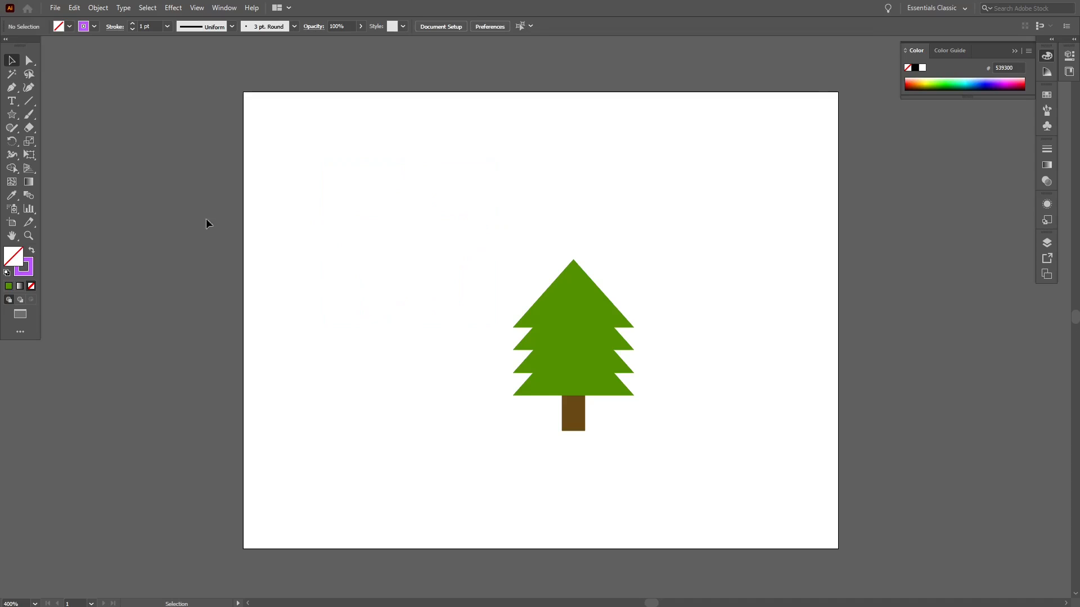
# - Draw a purple-outlined rounded rectangle about 45.4 px square with 12 px corners and move it over the tree
pyautogui.click(13, 115)
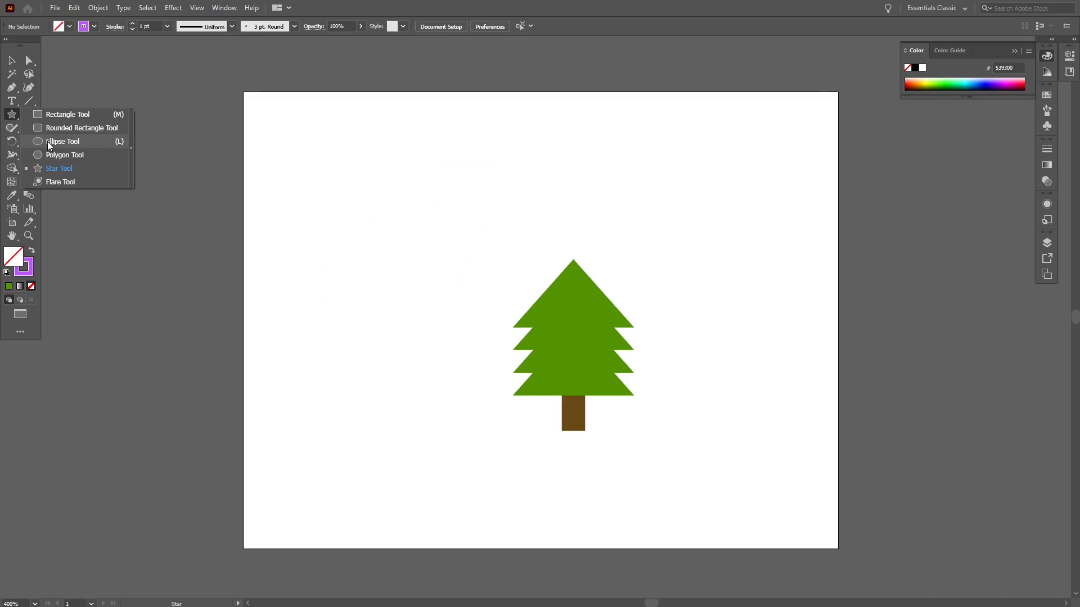
pyautogui.click(65, 128)
pyautogui.moveTo(355, 273); pyautogui.dragTo(459, 416)
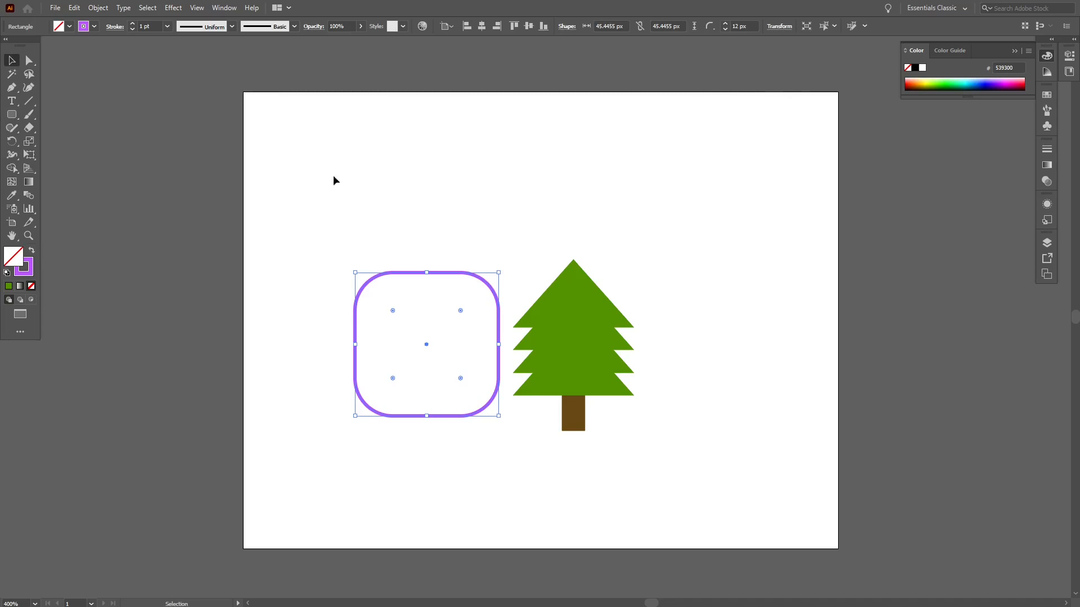
pyautogui.moveTo(448, 275); pyautogui.dragTo(583, 281)
pyautogui.click(710, 304)
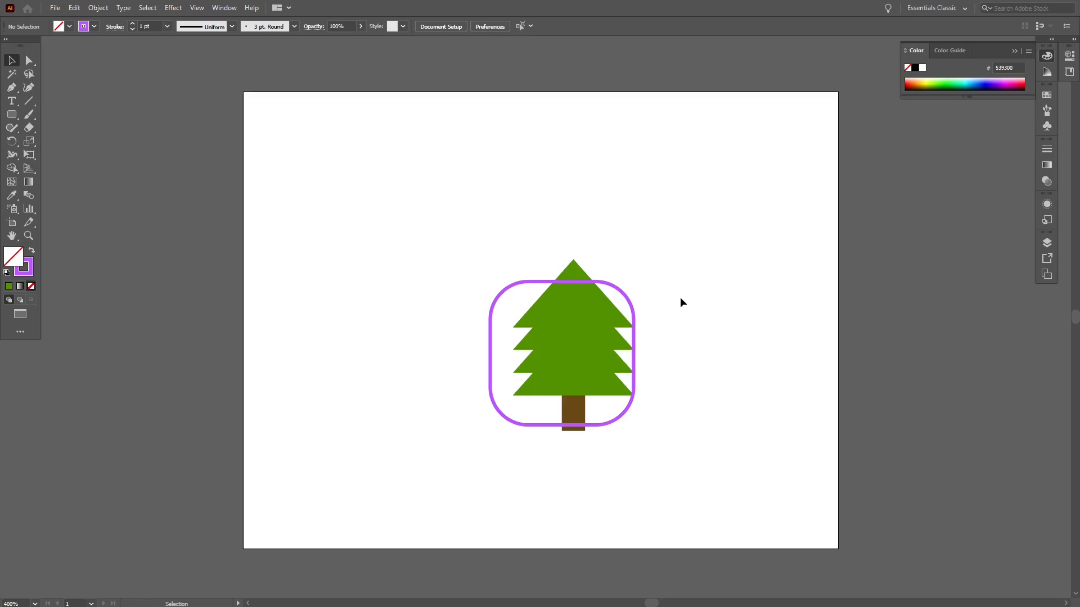
# - Enlarge the tree group to about 62.7 by 89 px and move it left so the rounded rectangle overlaps its lower-right part
pyautogui.click(577, 353)
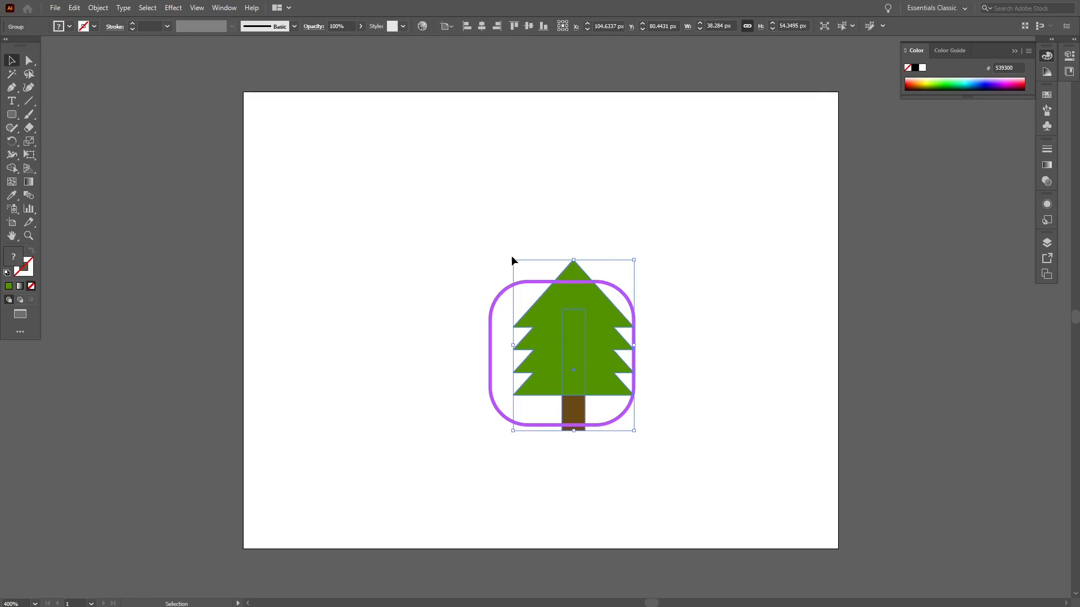
pyautogui.moveTo(512, 260); pyautogui.dragTo(436, 150)
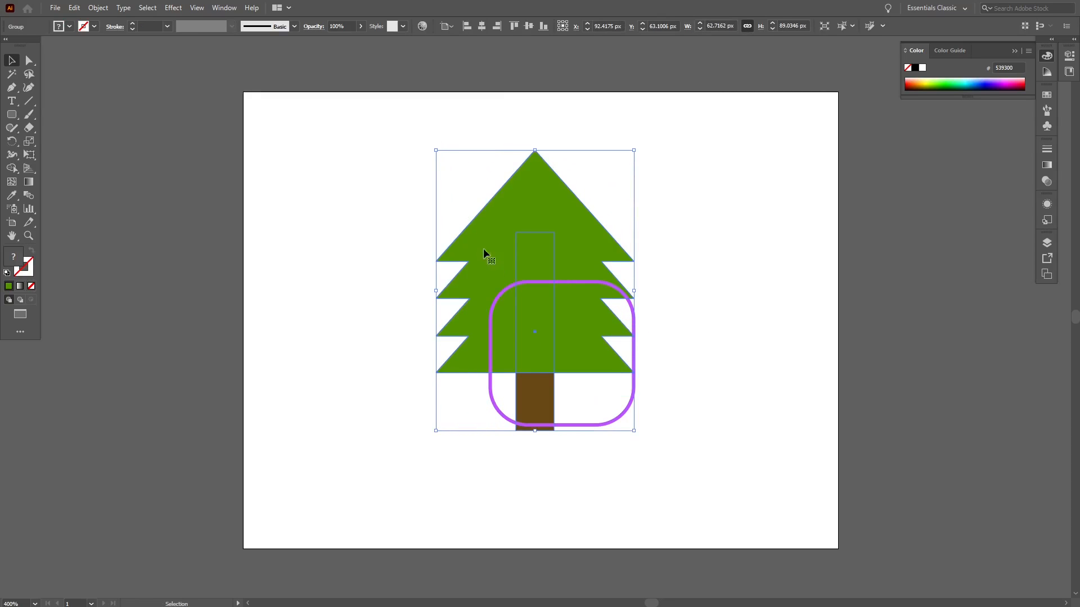
pyautogui.moveTo(527, 193); pyautogui.dragTo(470, 193)
pyautogui.click(644, 366)
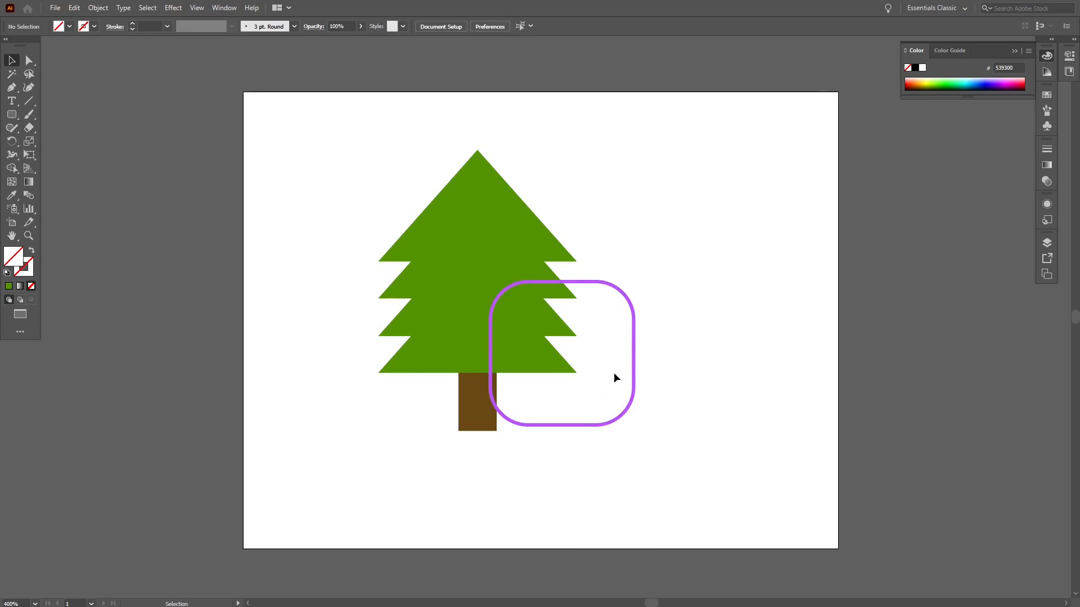
# - Try clipping the tree group to the rounded rectangle, with the rectangle centred over the treetop
pyautogui.moveTo(636, 367); pyautogui.dragTo(549, 224)
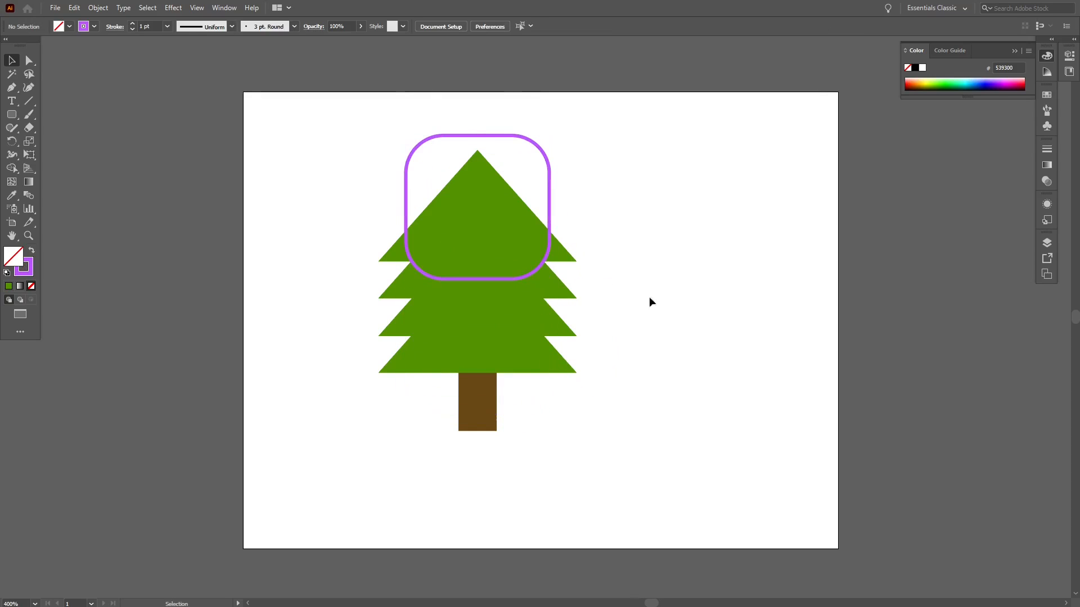
pyautogui.moveTo(655, 350); pyautogui.dragTo(409, 211)
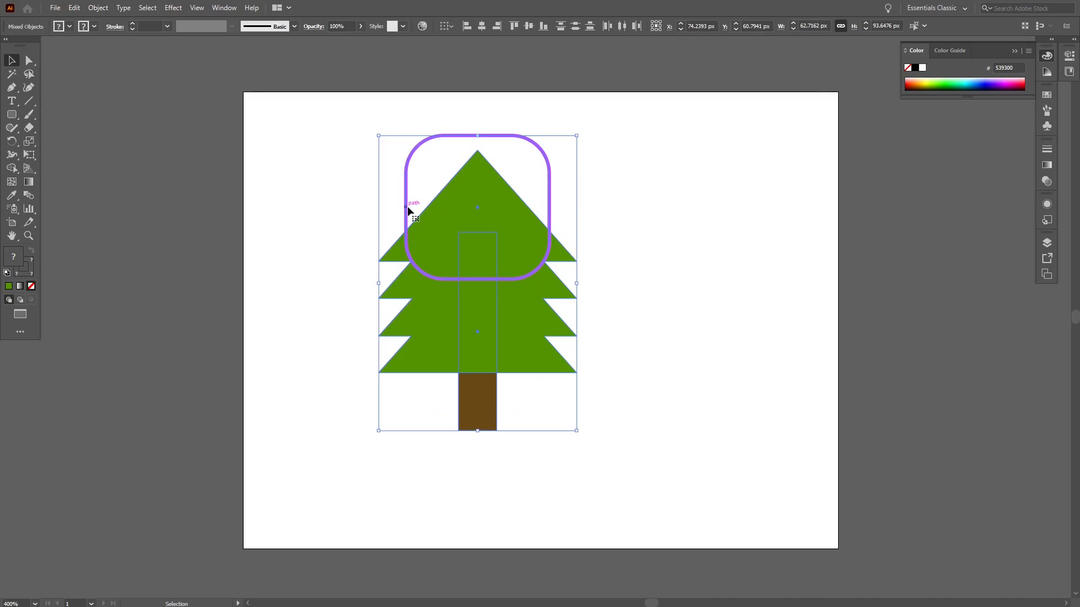
pyautogui.hotkey('ctrl', '7')
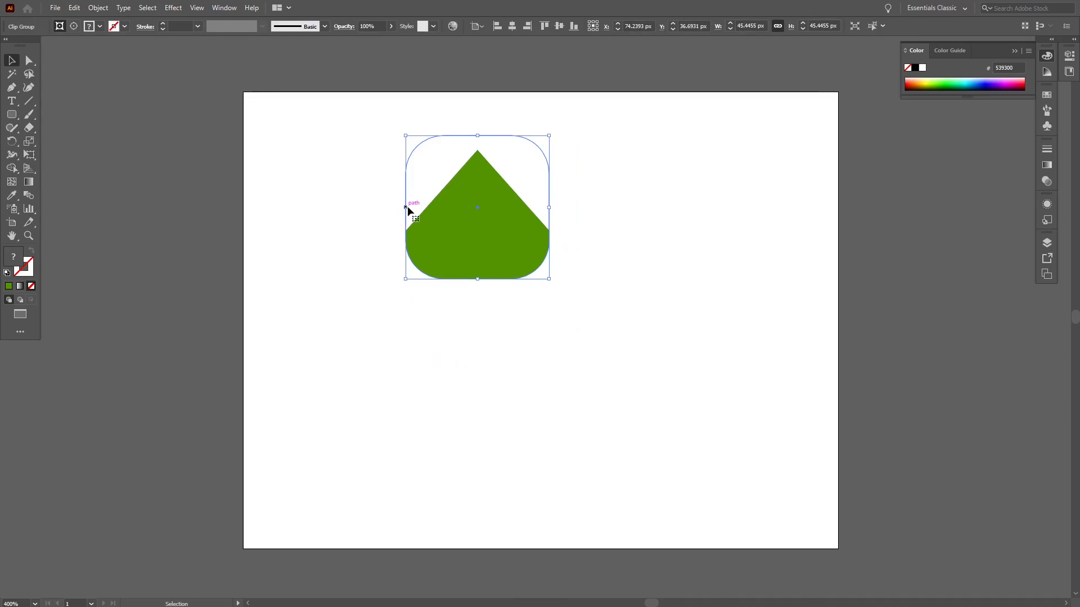
pyautogui.click(298, 355)
pyautogui.hotkey('ctrl', 'z')
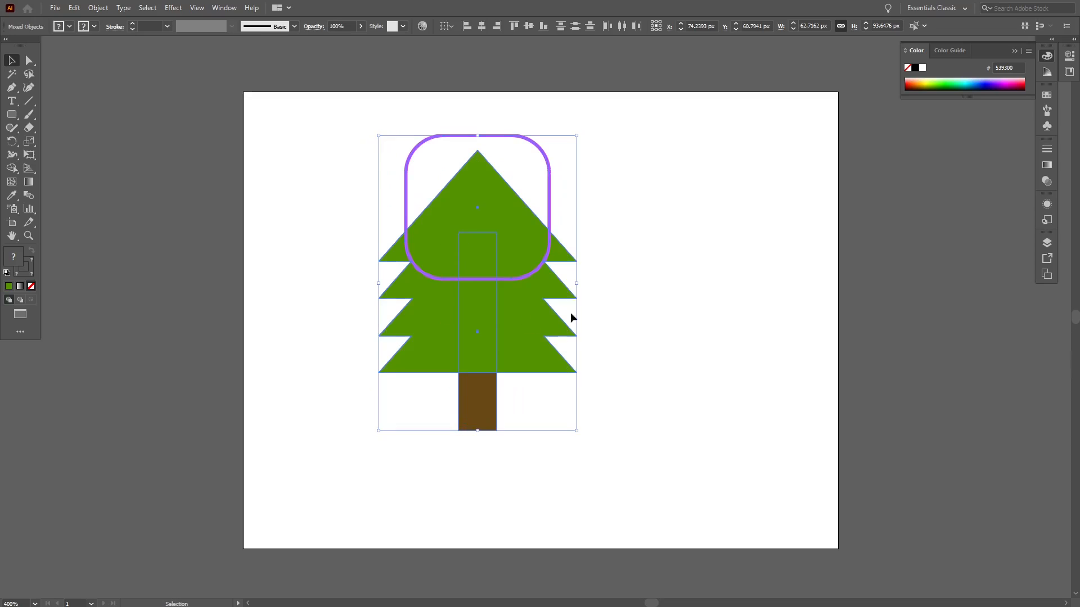
# - Move the rounded rectangle over the tree's lower-right part and enlarge it to about 54.4 by 82.7 px, covering most of the right half
pyautogui.click(570, 312)
pyautogui.click(531, 273)
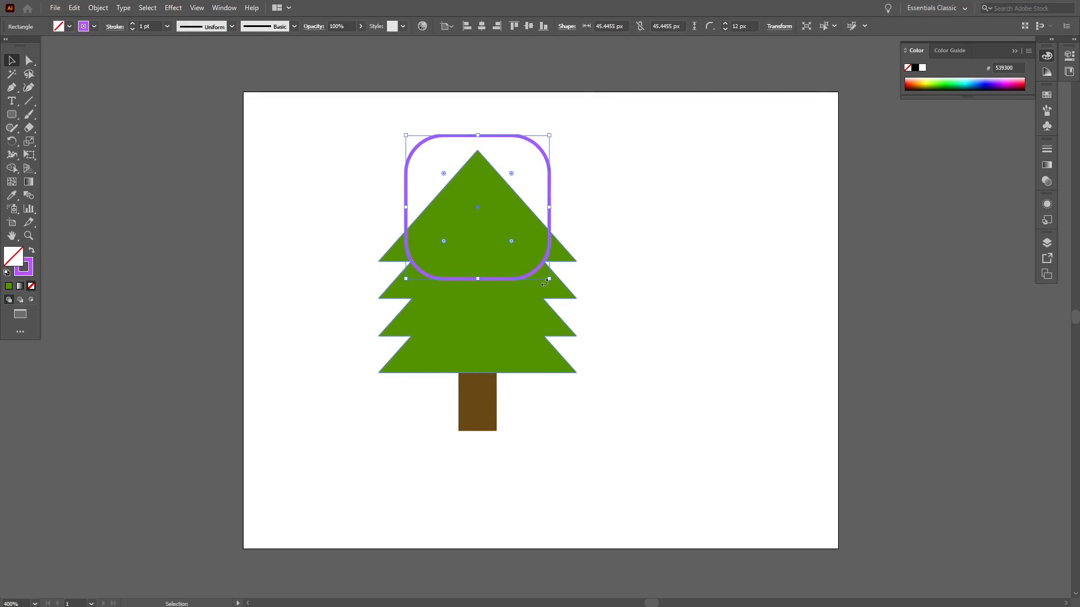
pyautogui.moveTo(533, 272); pyautogui.dragTo(601, 453)
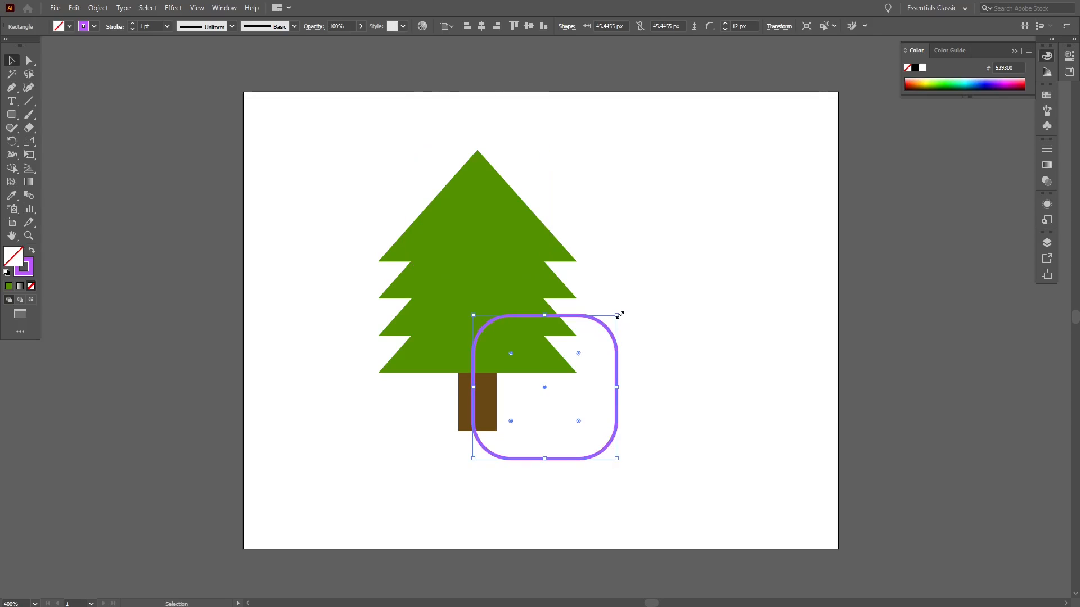
pyautogui.moveTo(619, 315); pyautogui.dragTo(645, 198)
pyautogui.click(703, 326)
pyautogui.moveTo(758, 427); pyautogui.dragTo(389, 180)
pyautogui.click(390, 184)
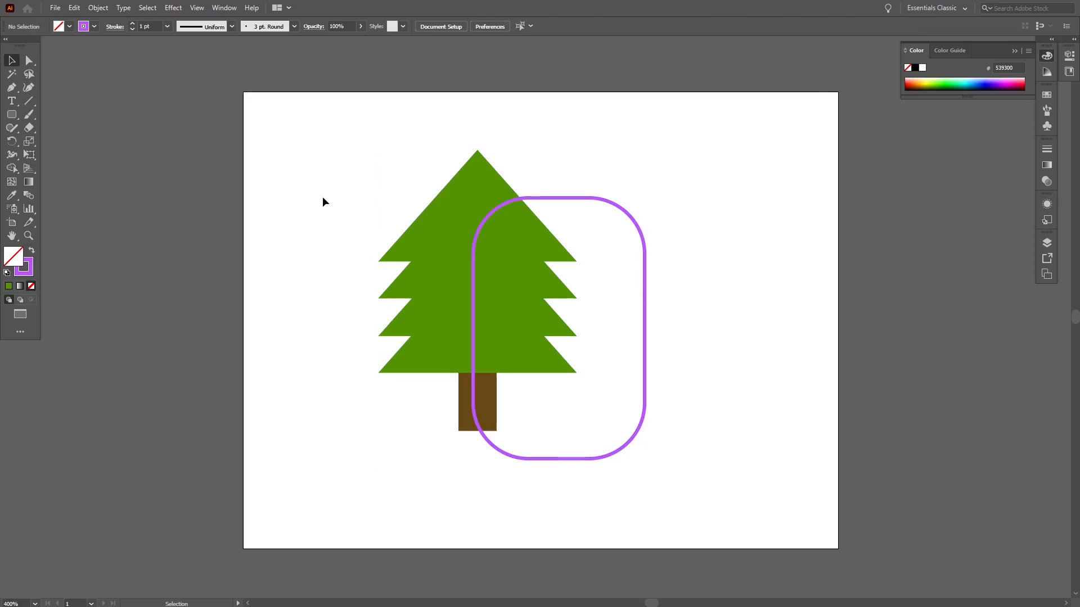
# - Make a clipping mask from the tree group and the enlarged rounded rectangle, and deselect the clipped artwork
pyautogui.moveTo(305, 146); pyautogui.dragTo(731, 541)
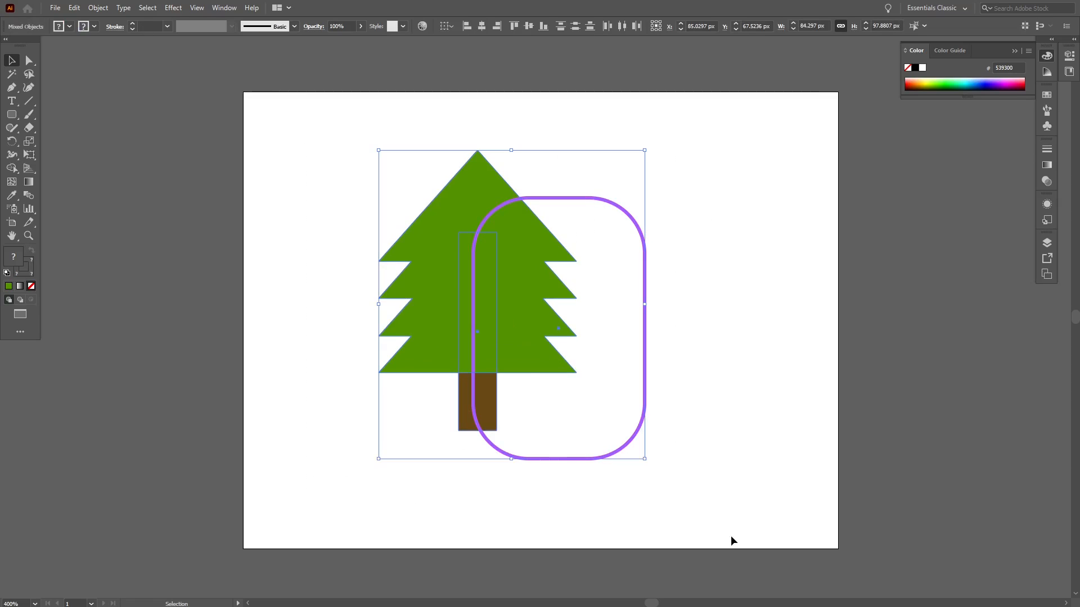
pyautogui.click(332, 206)
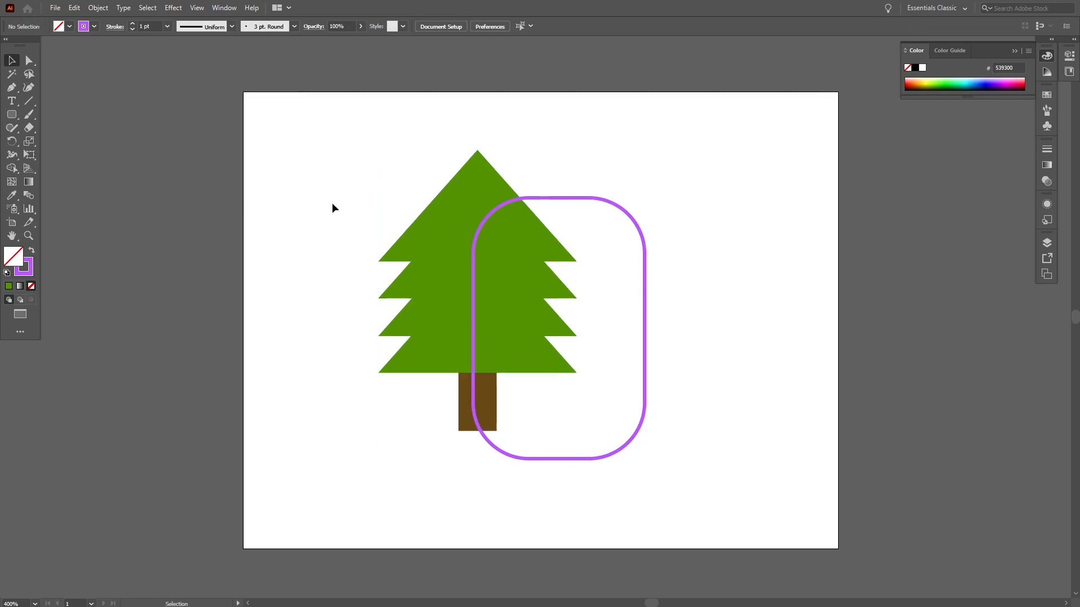
pyautogui.click(597, 202)
pyautogui.moveTo(344, 161); pyautogui.dragTo(690, 518)
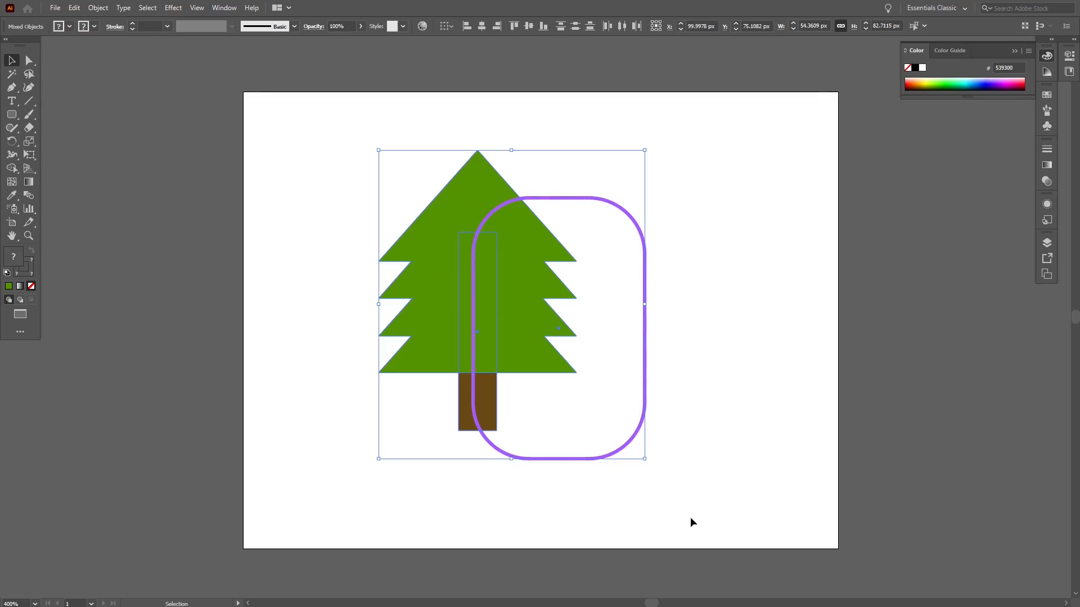
pyautogui.click(98, 7)
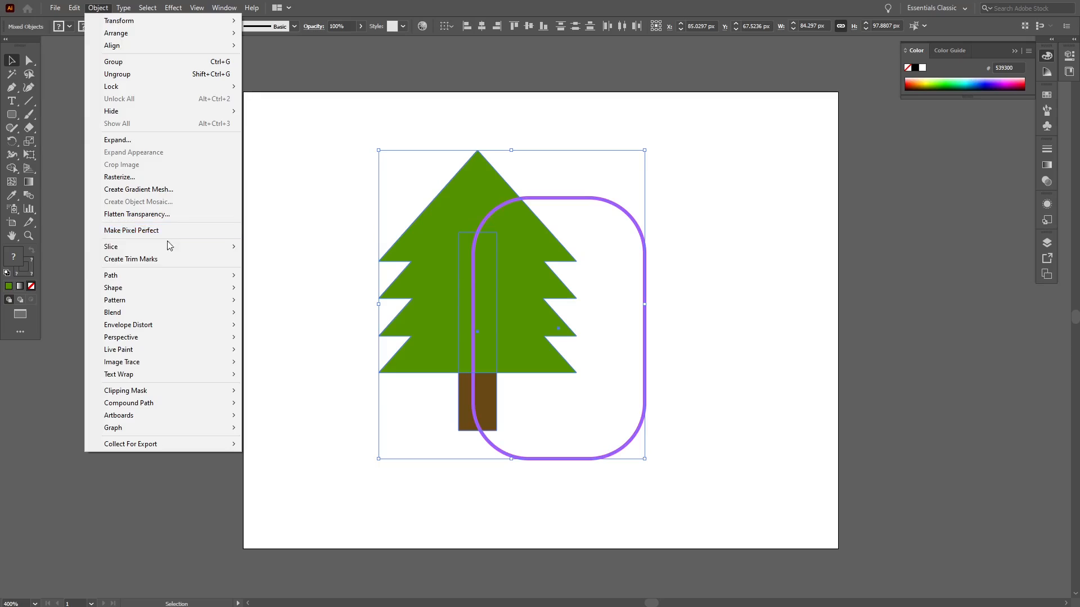
pyautogui.moveTo(183, 395)
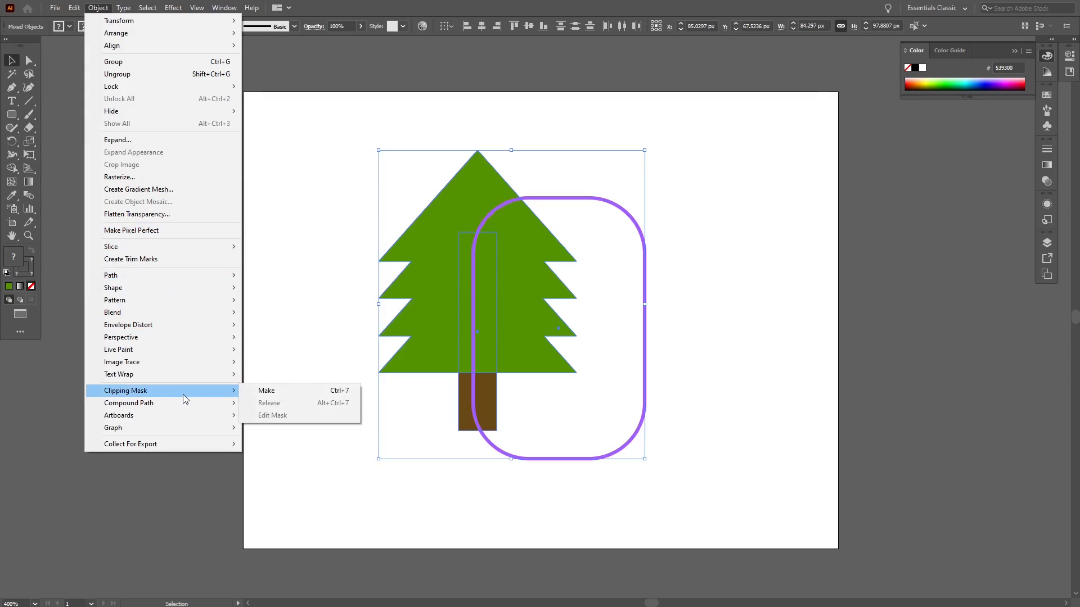
pyautogui.click(289, 390)
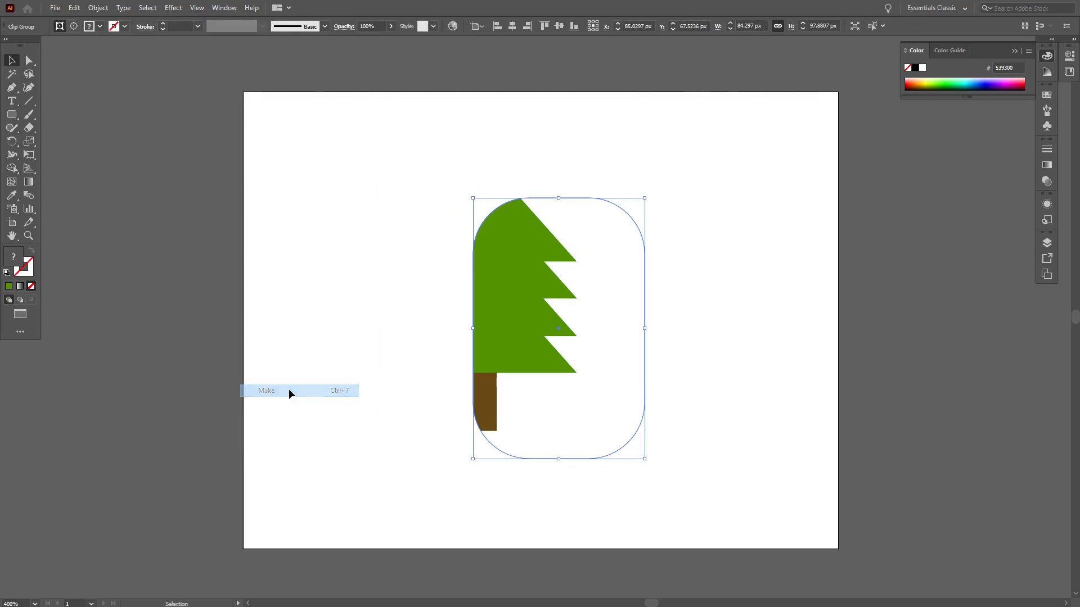
pyautogui.click(297, 393)
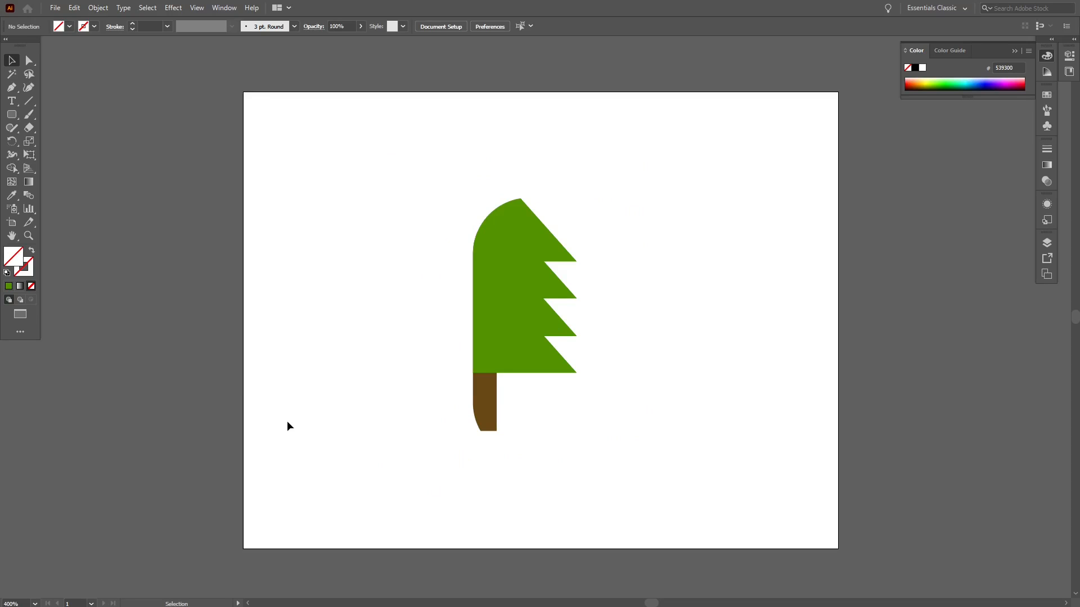